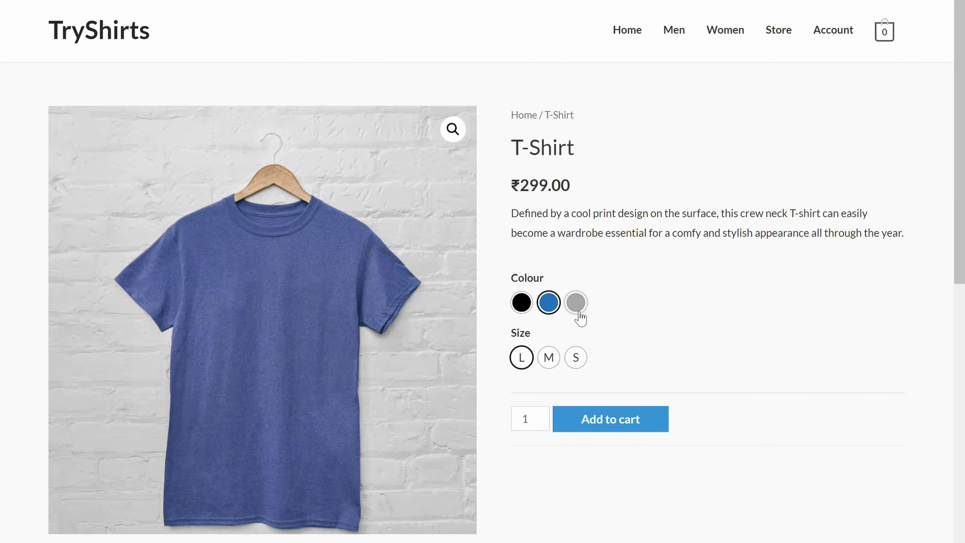
Preview the T-Shirt in grey on the shop's product page
{"action": "left_click", "coordinate": [576, 310]}
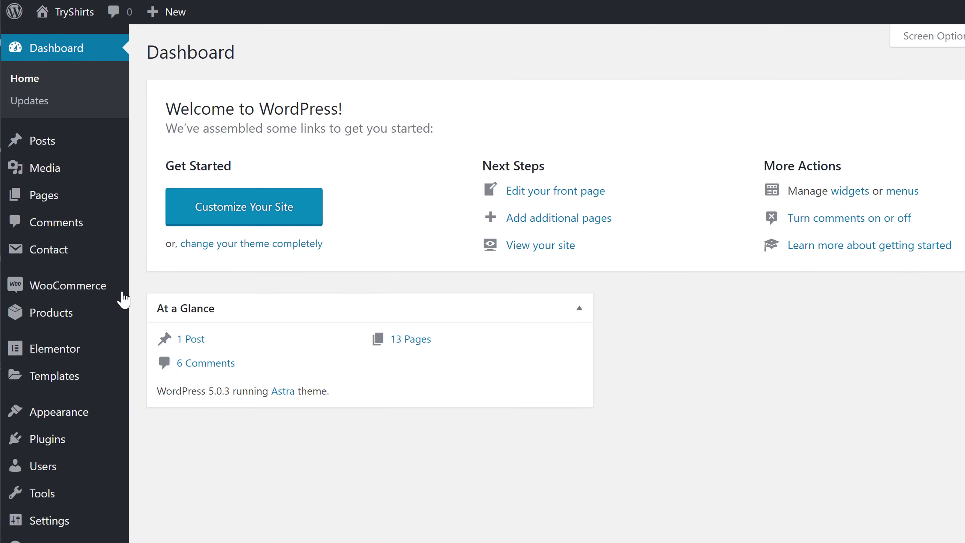
Open the store's product attributes and delete the existing Size attribute
{"action": "mouse_move", "coordinate": [36, 344]}
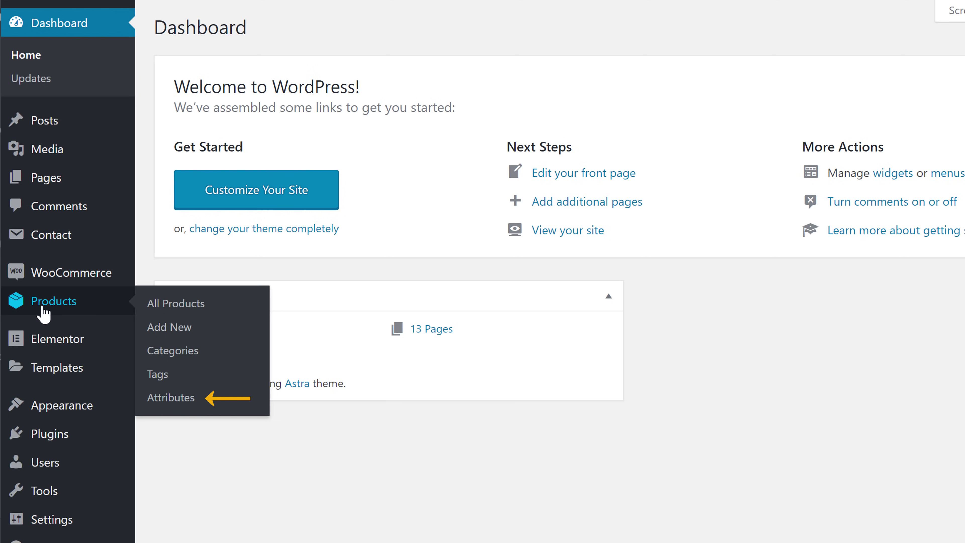
{"action": "left_click", "coordinate": [160, 399]}
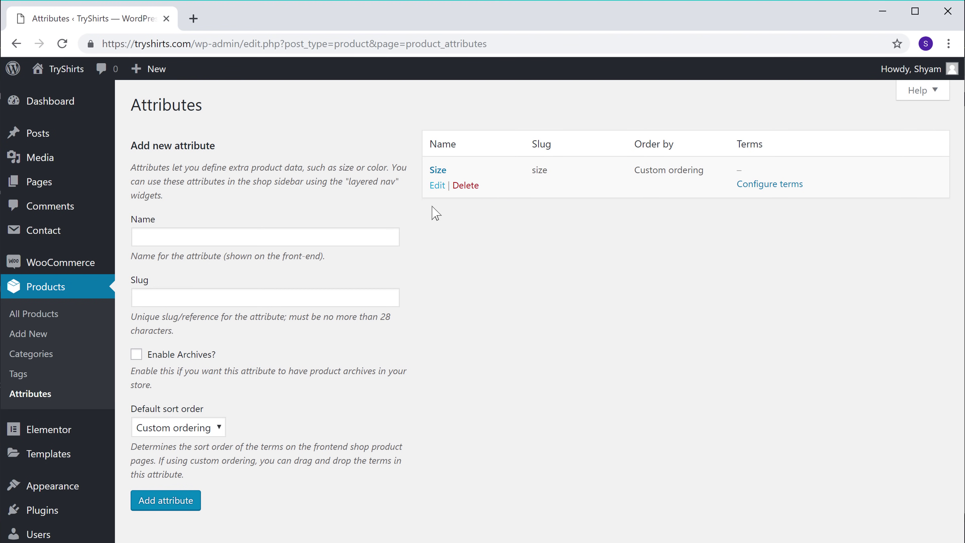
{"action": "left_click", "coordinate": [464, 185]}
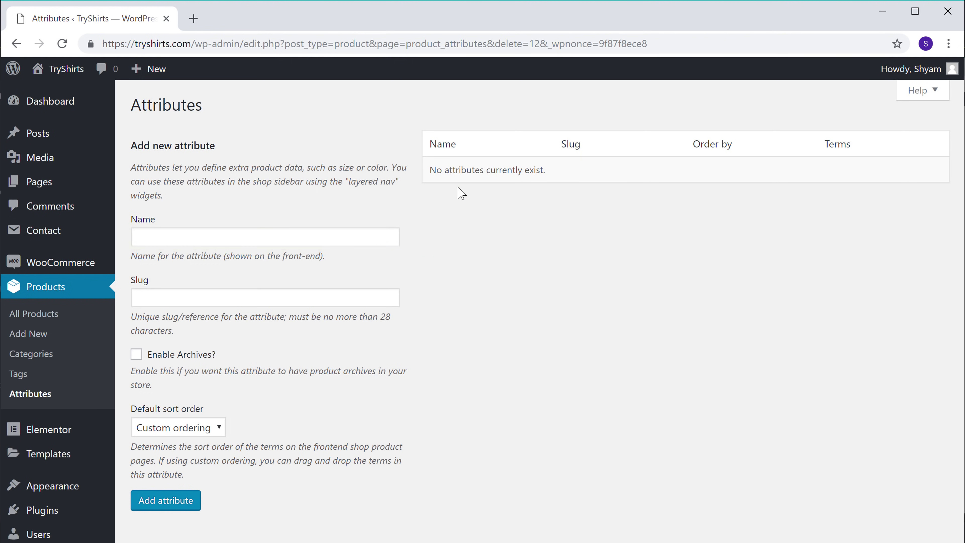
Add a new product attribute named Colour, keeping custom ordering as its default sort order
{"action": "left_click", "coordinate": [276, 236]}
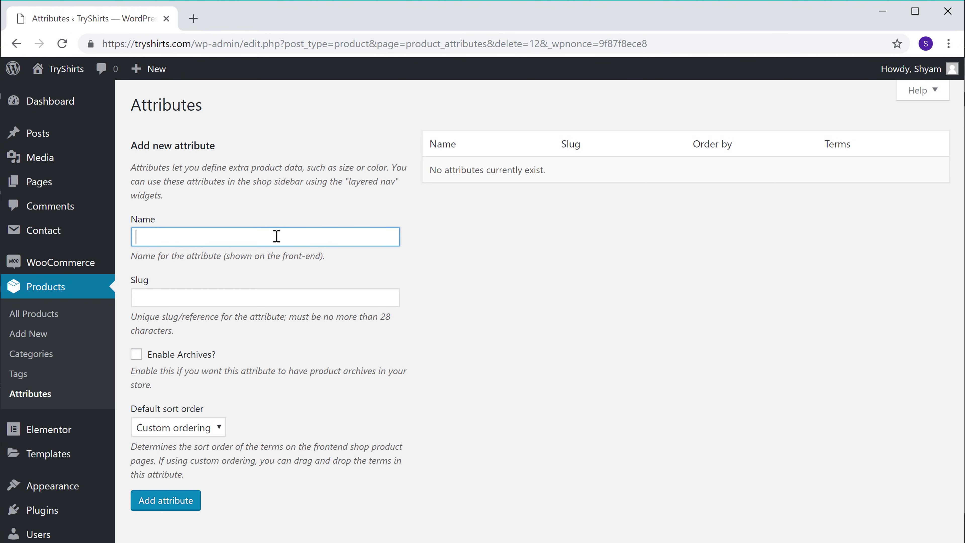
{"action": "left_click", "coordinate": [293, 205]}
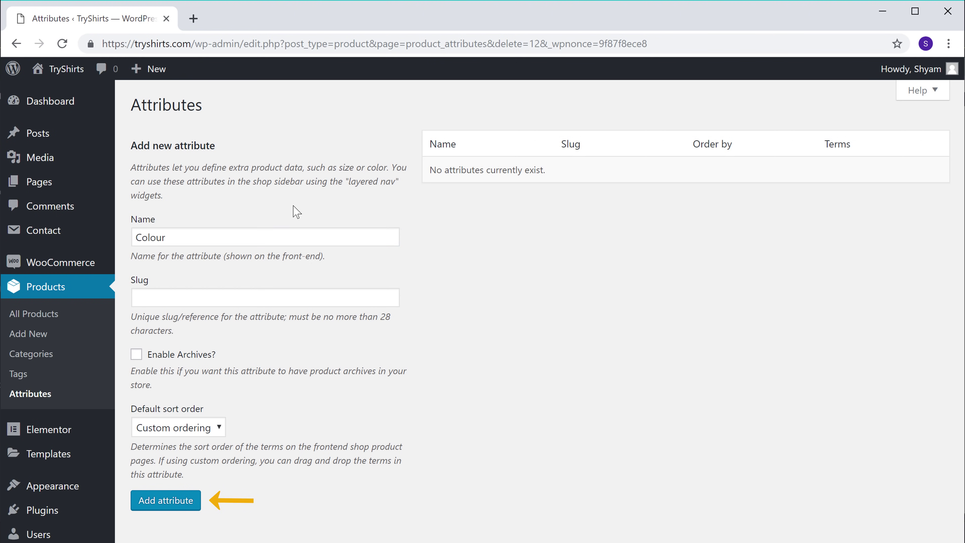
{"action": "left_click", "coordinate": [150, 506]}
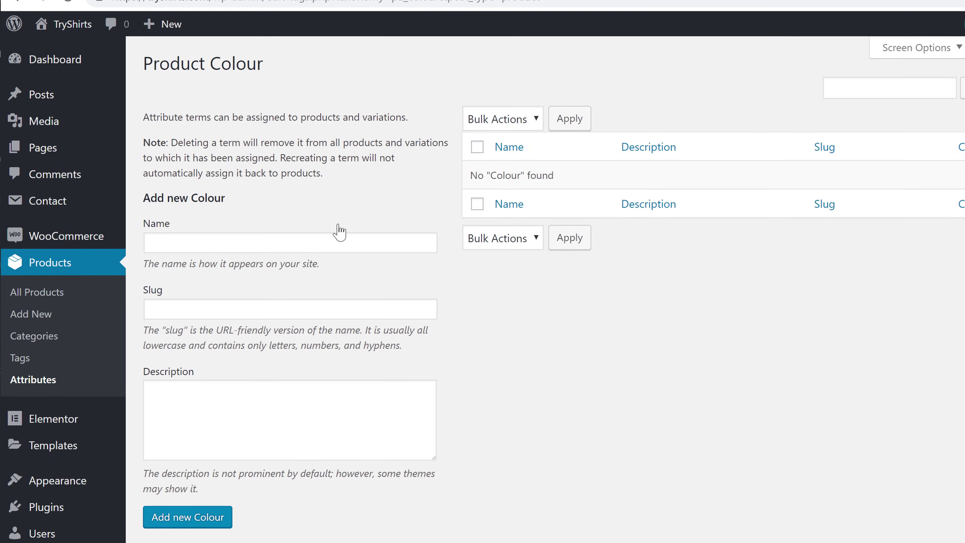
Add the terms Black, Blue and Grey to the Colour attribute and return to the attributes overview
{"action": "left_click", "coordinate": [319, 234]}
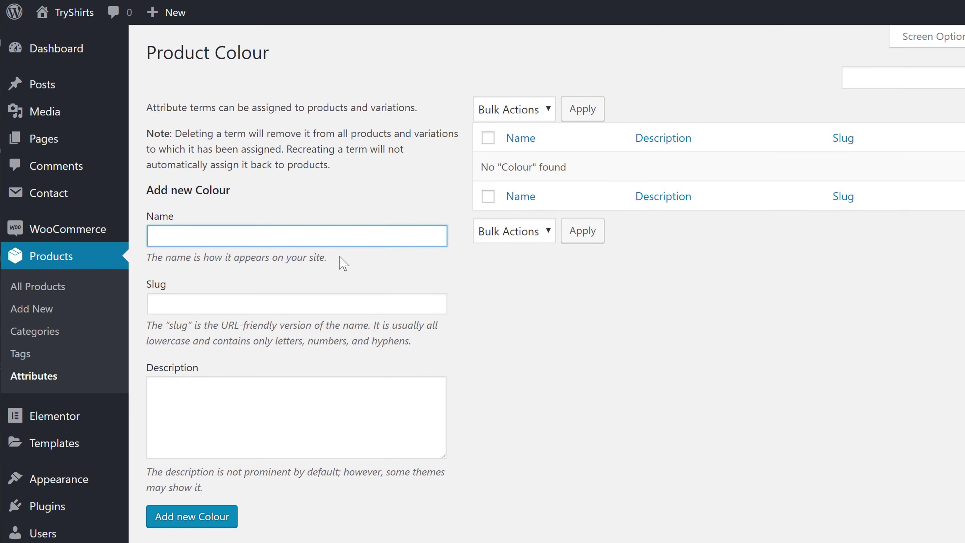
{"action": "left_click", "coordinate": [350, 273]}
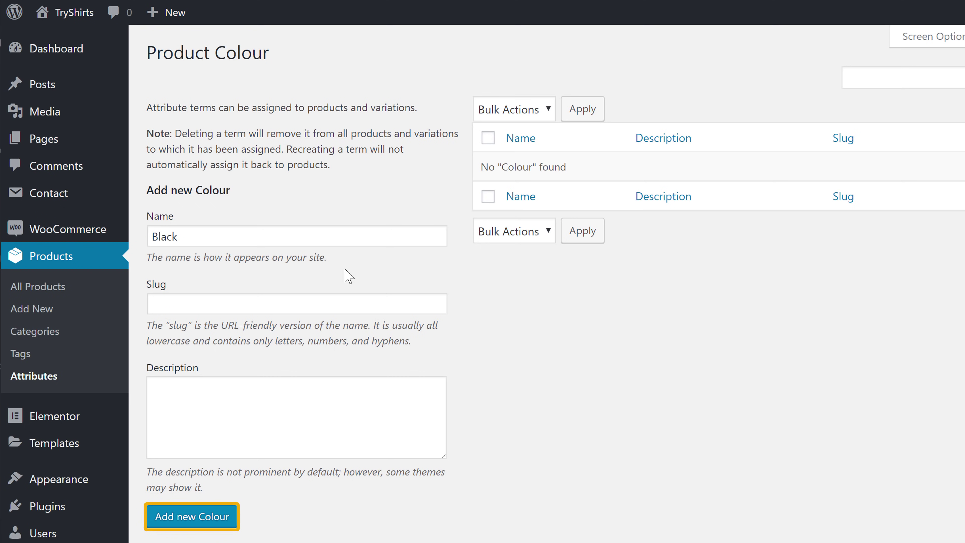
{"action": "left_click", "coordinate": [168, 521]}
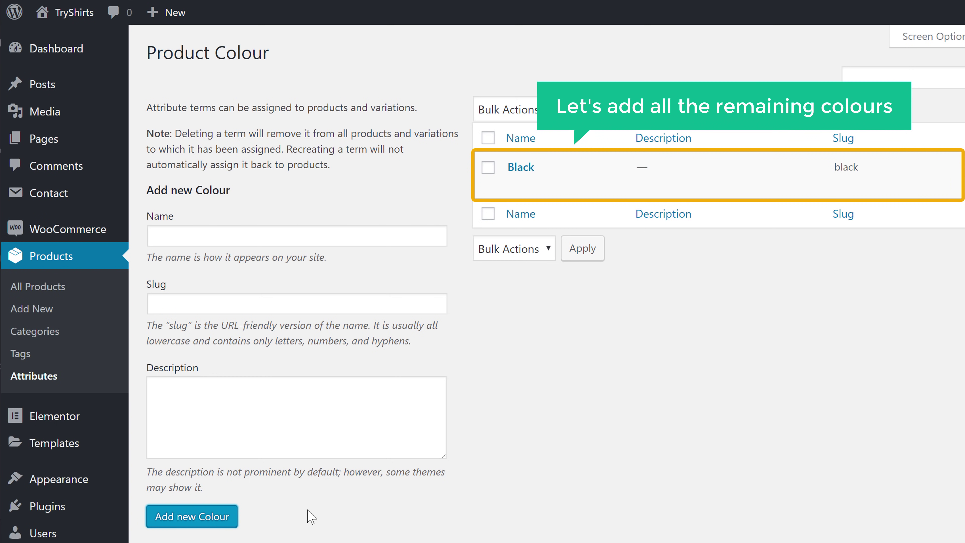
{"action": "type", "text": "ue"}
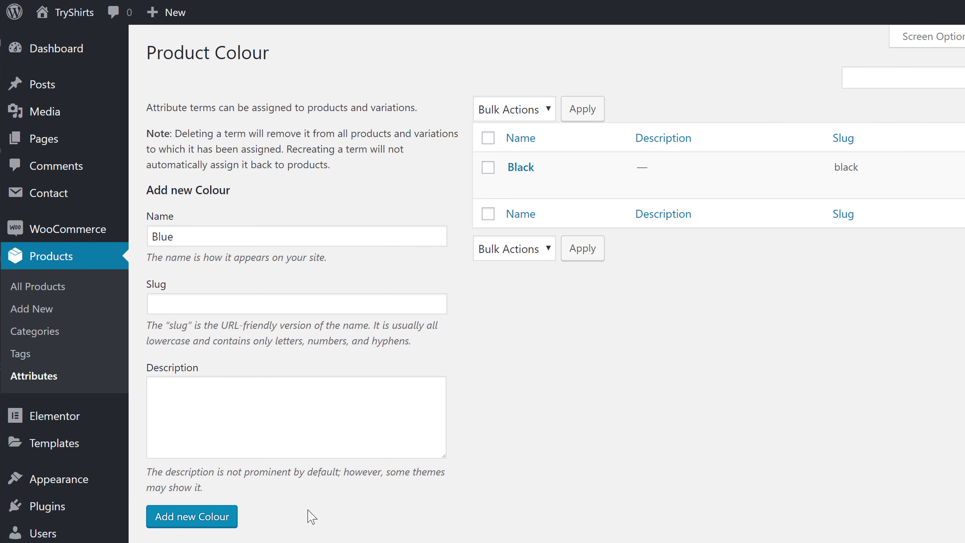
{"action": "left_click", "coordinate": [167, 525]}
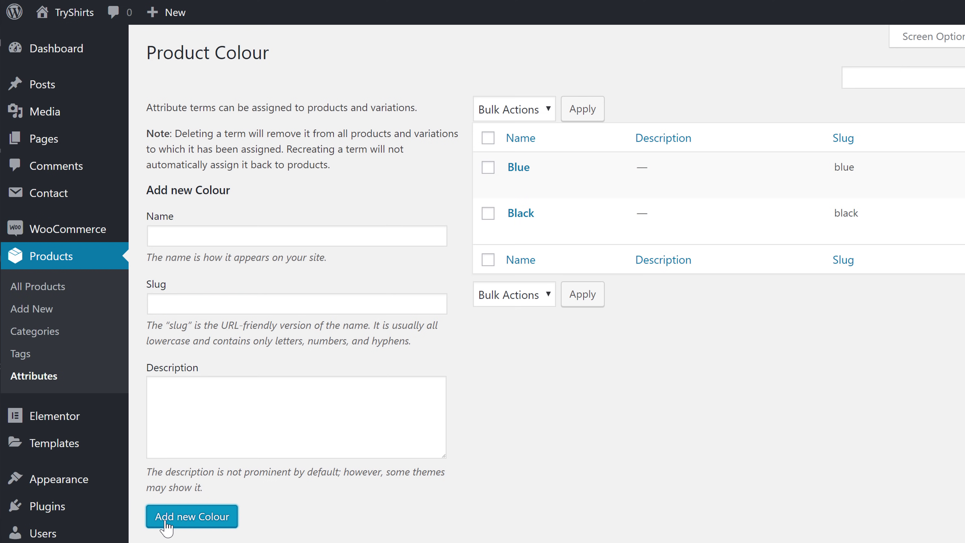
{"action": "type", "text": "Grey"}
{"action": "left_click", "coordinate": [287, 520]}
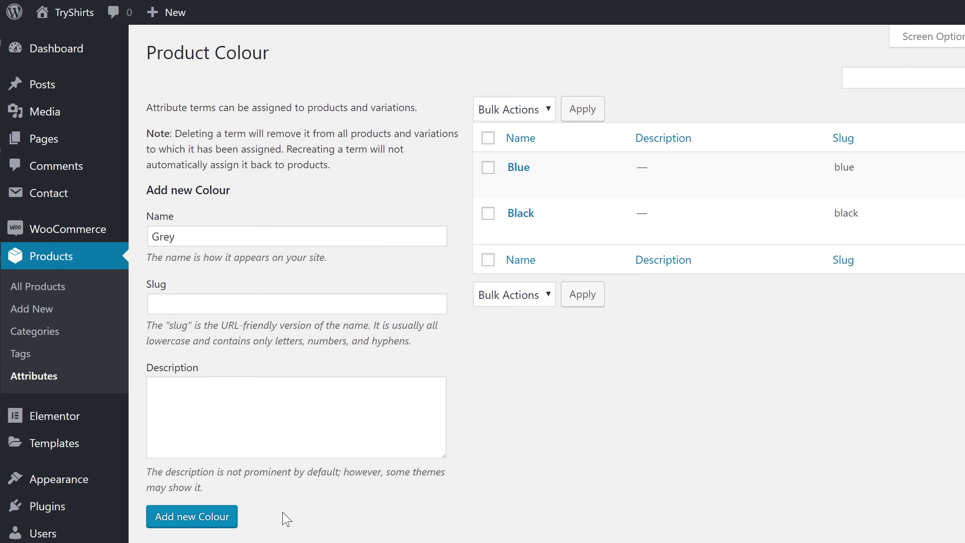
{"action": "left_click", "coordinate": [167, 523]}
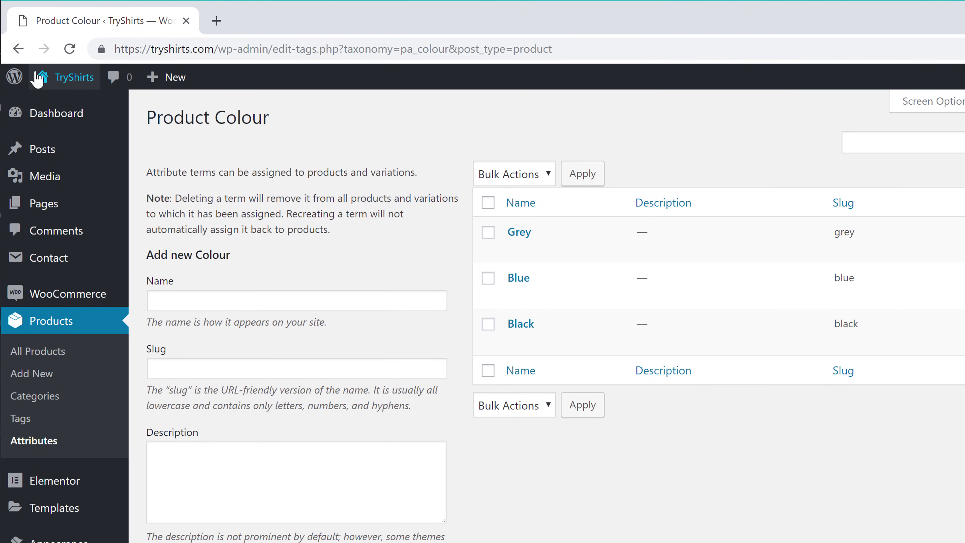
{"action": "left_click", "coordinate": [19, 50]}
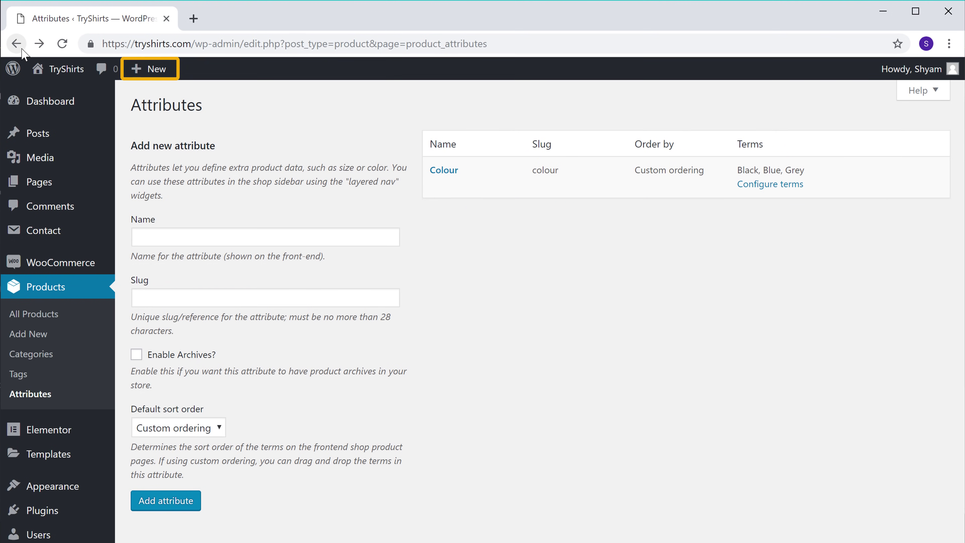
Create a new product named T-Shirt and set its product type to Variable product
{"action": "mouse_move", "coordinate": [155, 75]}
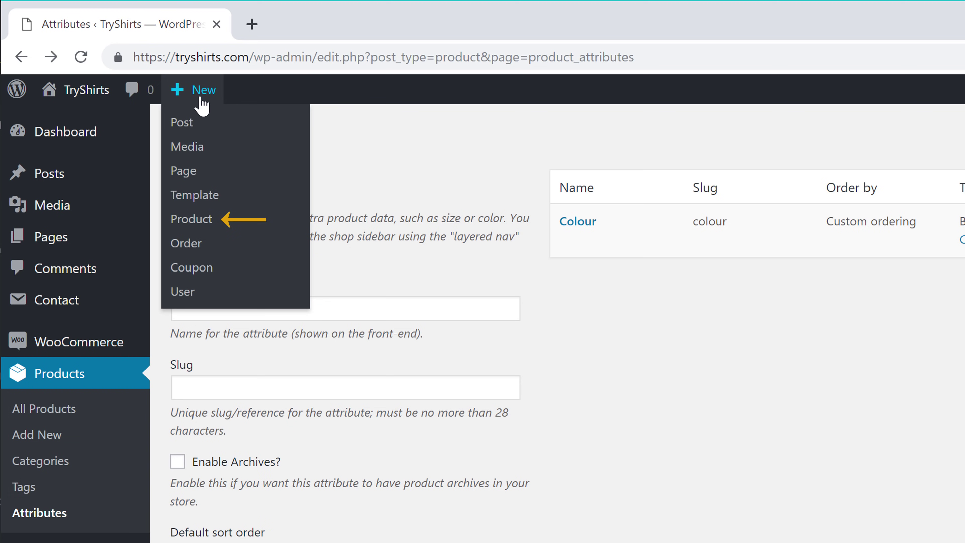
{"action": "left_click", "coordinate": [184, 224]}
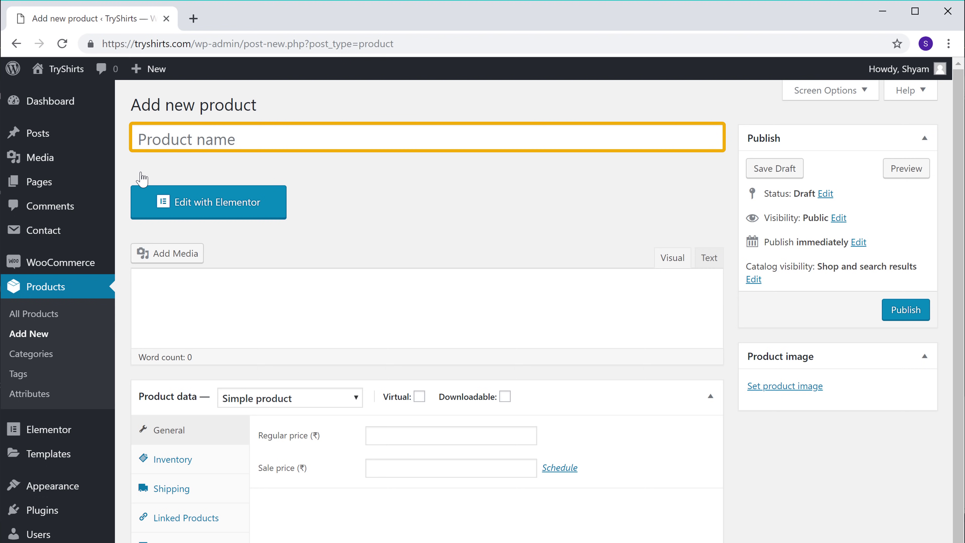
{"action": "left_click", "coordinate": [251, 139]}
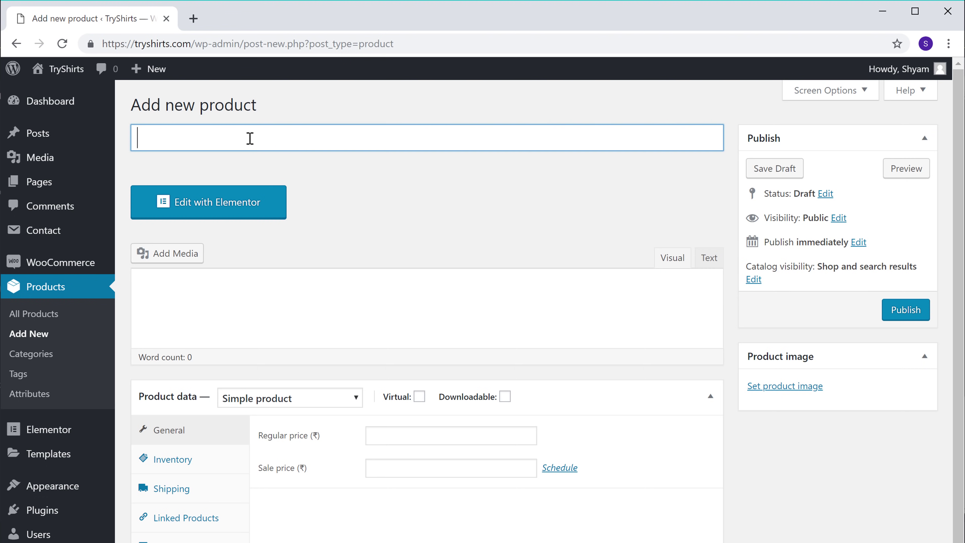
{"action": "type", "text": "T-Shirt"}
{"action": "left_click", "coordinate": [266, 172]}
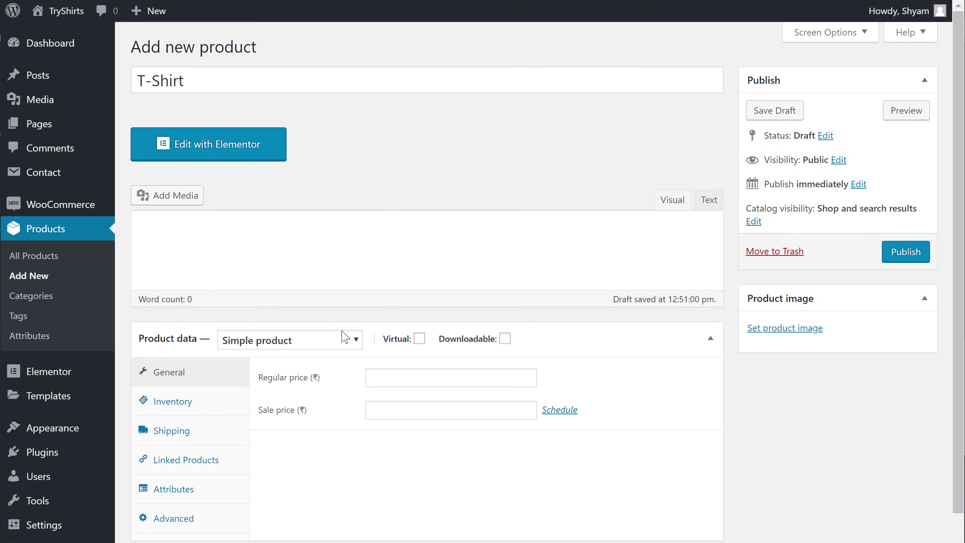
{"action": "left_click", "coordinate": [345, 347]}
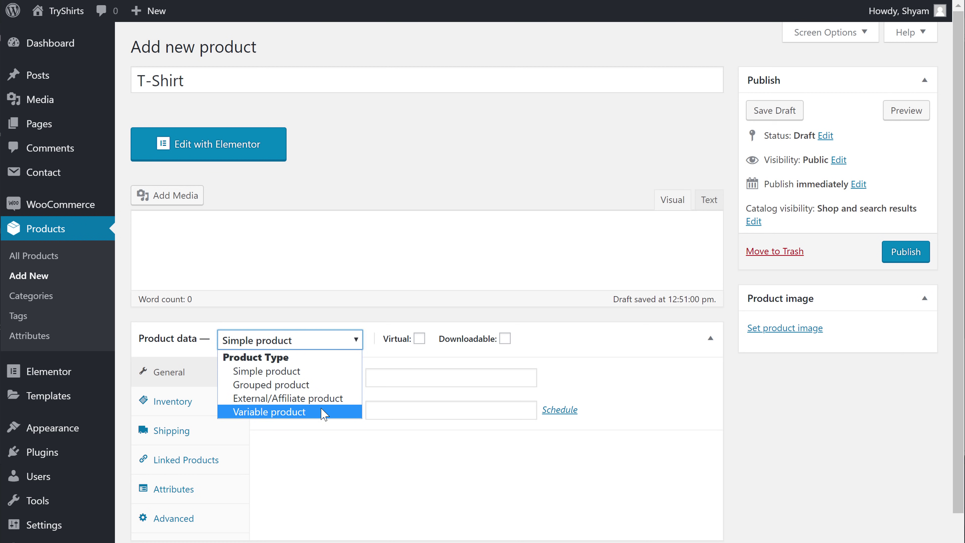
{"action": "left_click", "coordinate": [323, 415]}
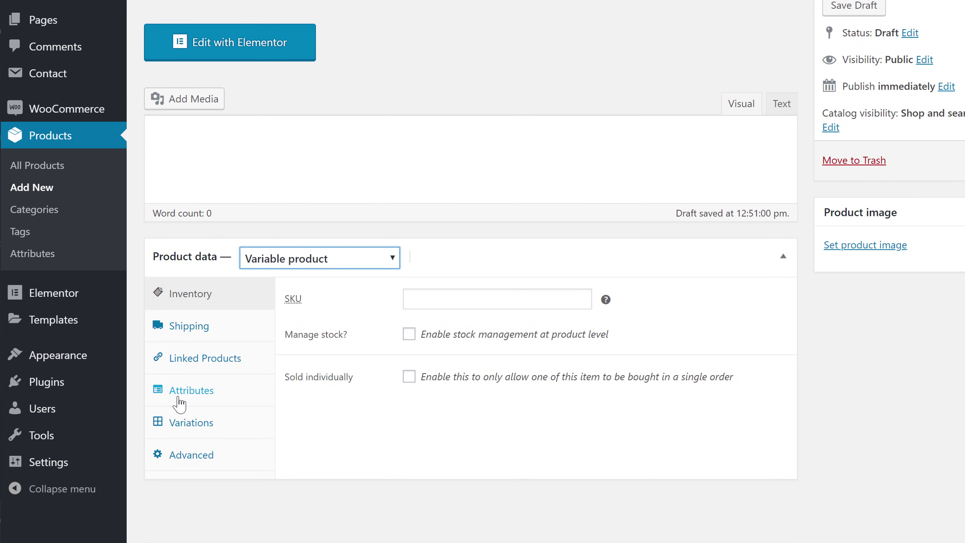
Add the Colour attribute to the T-Shirt's product data
{"action": "left_click", "coordinate": [160, 465]}
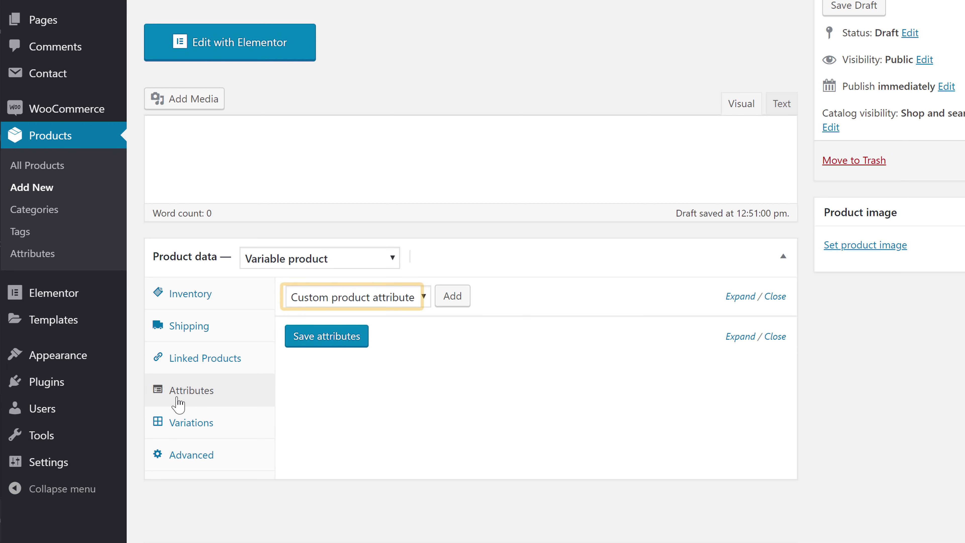
{"action": "left_click", "coordinate": [418, 301]}
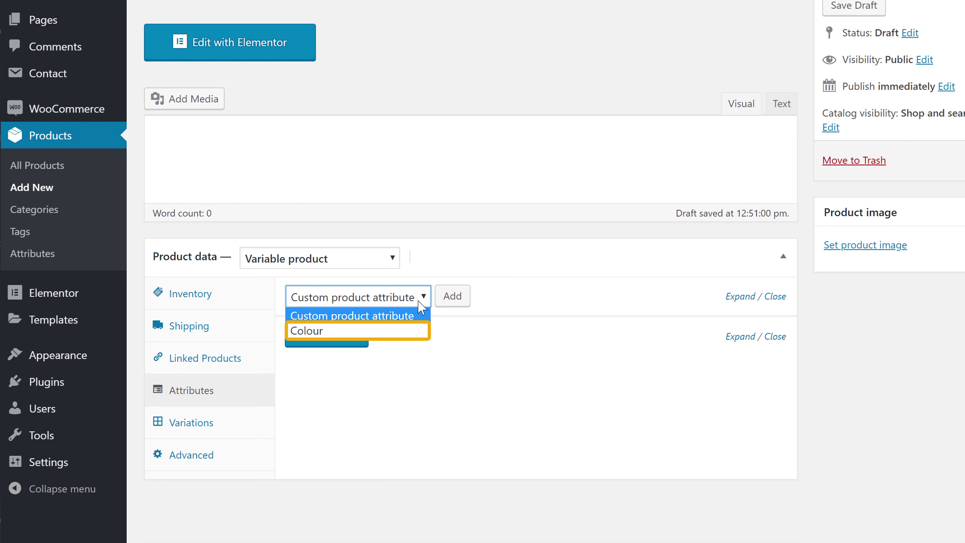
{"action": "left_click", "coordinate": [406, 331]}
{"action": "key", "text": "Tab"}
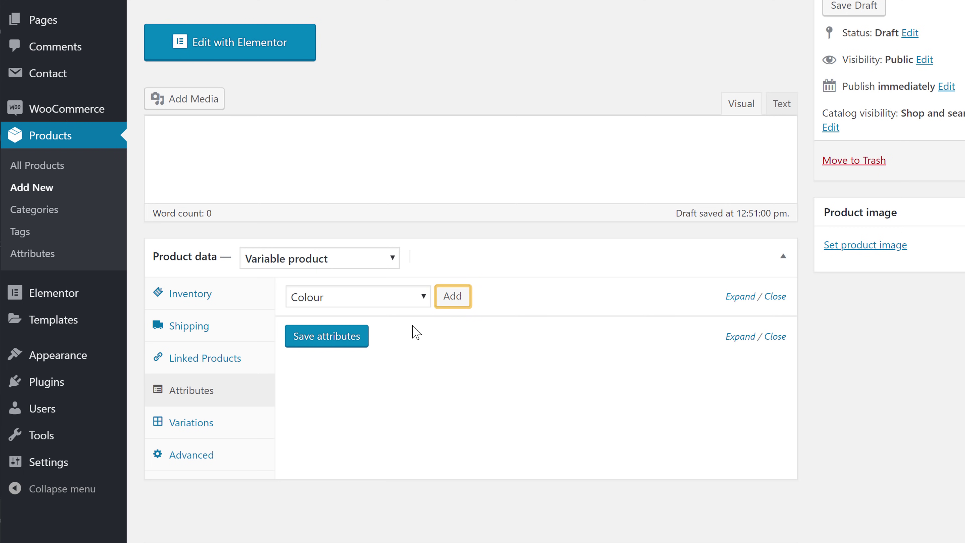
{"action": "left_click", "coordinate": [452, 304]}
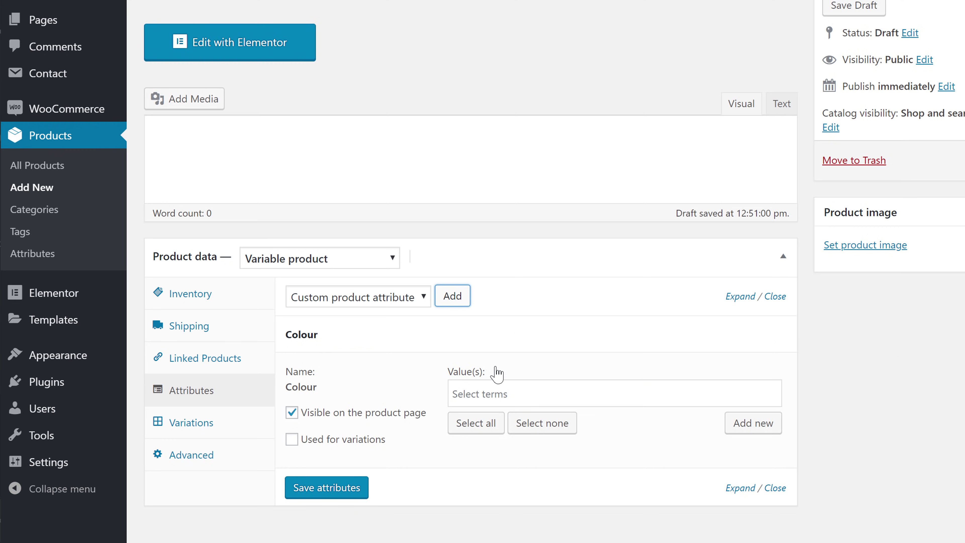
Assign all Colour values (Black, Blue, Grey) to the product, enable them for variations and save the attributes
{"action": "left_click", "coordinate": [516, 393]}
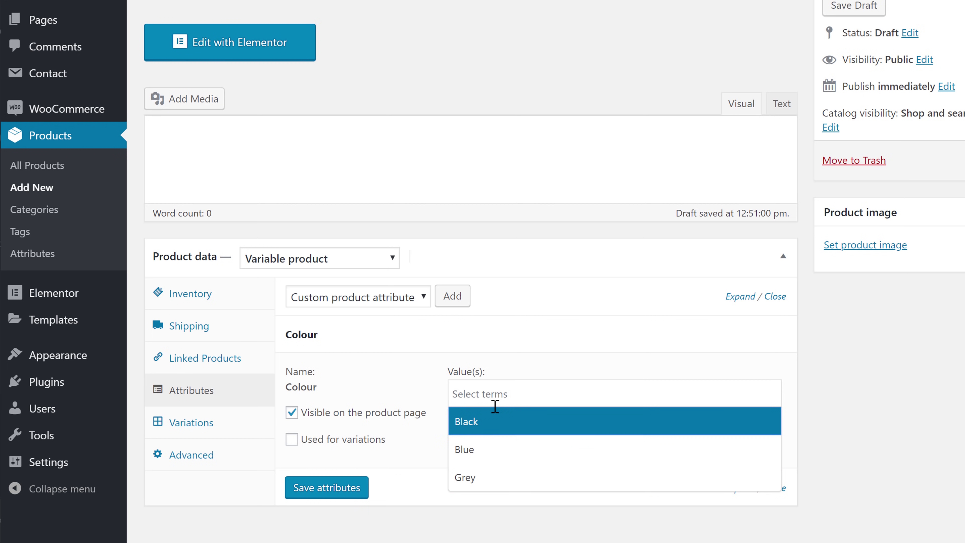
{"action": "left_click", "coordinate": [468, 422]}
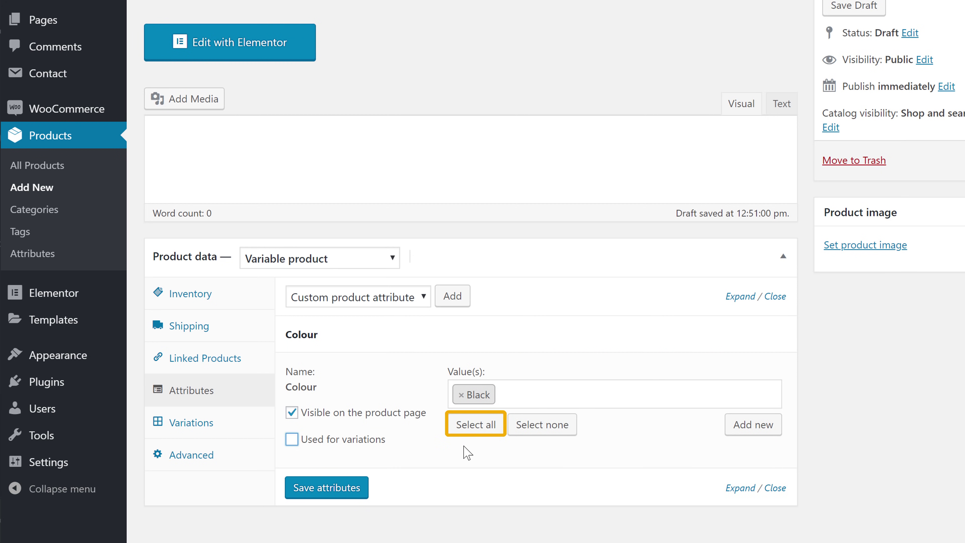
{"action": "left_click", "coordinate": [469, 432]}
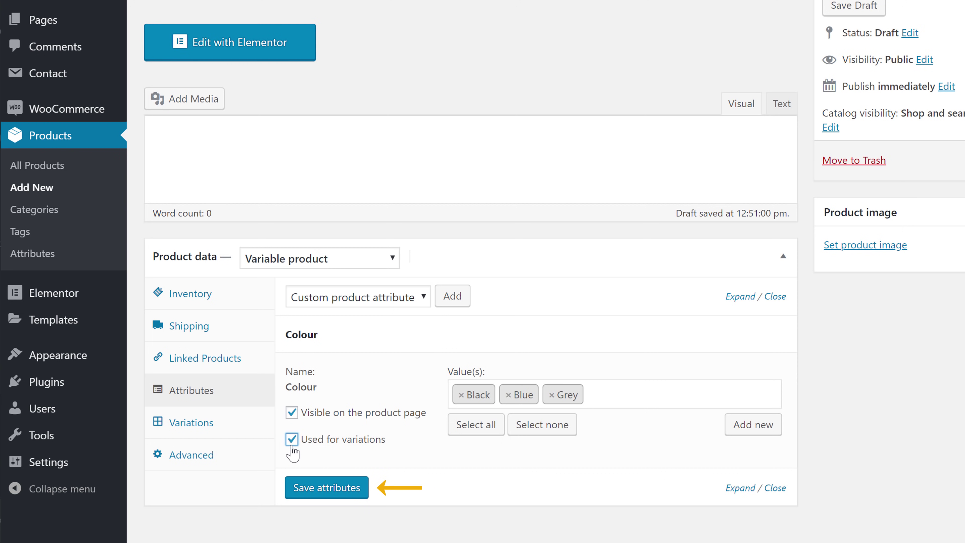
{"action": "left_click", "coordinate": [305, 494]}
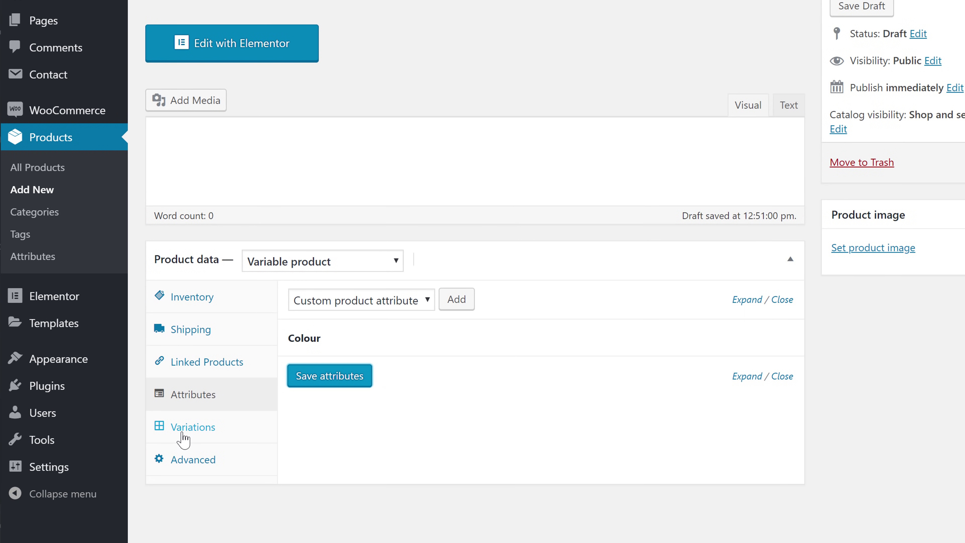
Generate the T-Shirt's variations from all of its attributes
{"action": "left_click", "coordinate": [164, 471]}
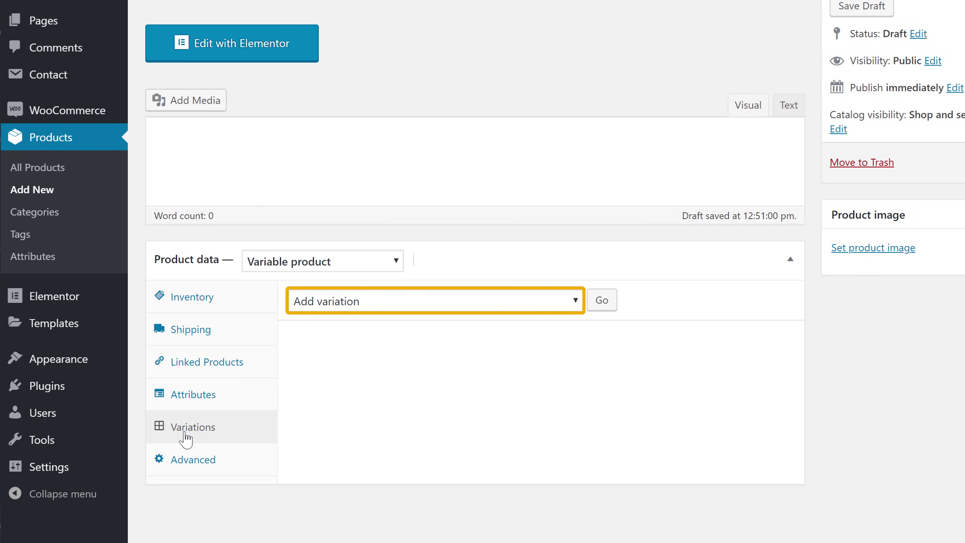
{"action": "left_click", "coordinate": [519, 304]}
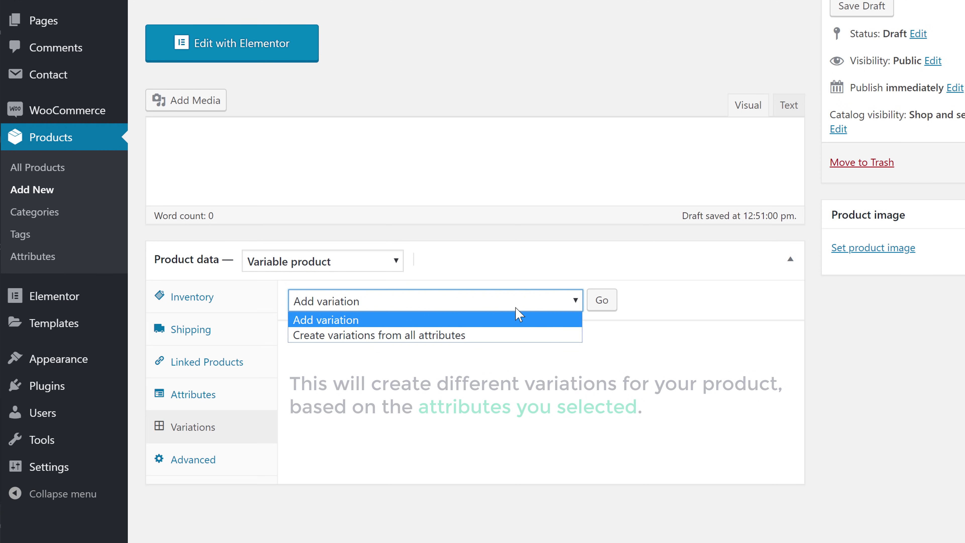
{"action": "left_click", "coordinate": [504, 335]}
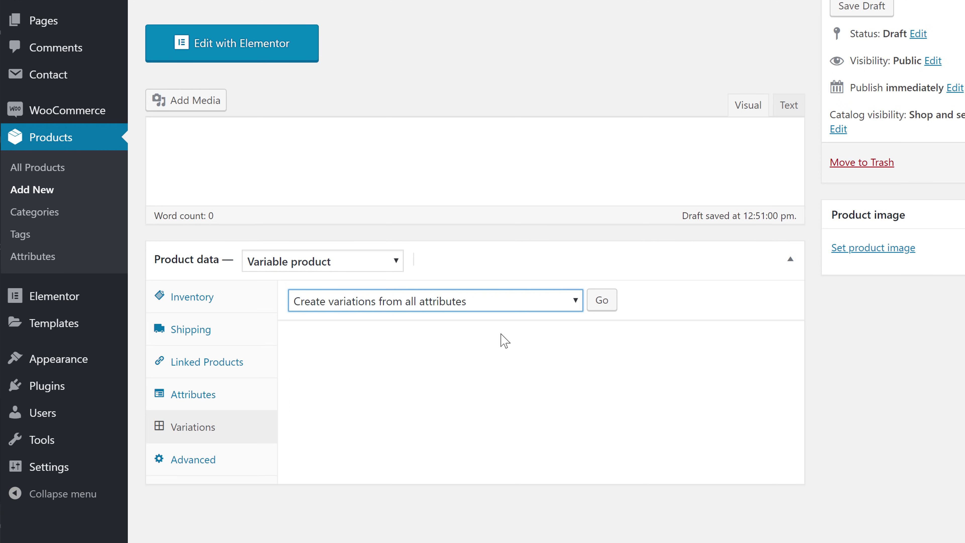
{"action": "left_click", "coordinate": [600, 307]}
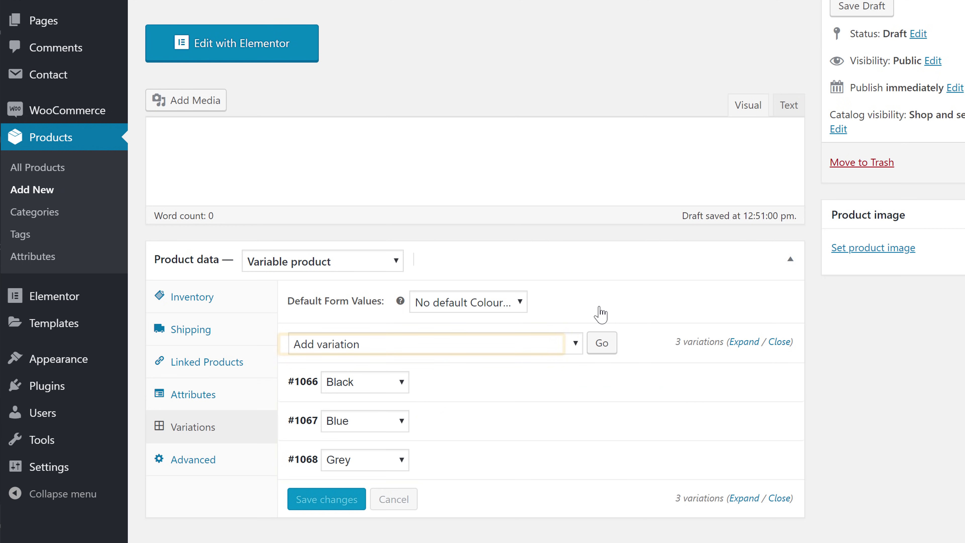
Set the regular price of all T-Shirt variations to 299 with the bulk Set regular prices action
{"action": "scroll", "coordinate": [545, 297], "scroll_direction": "down", "scroll_amount": 2}
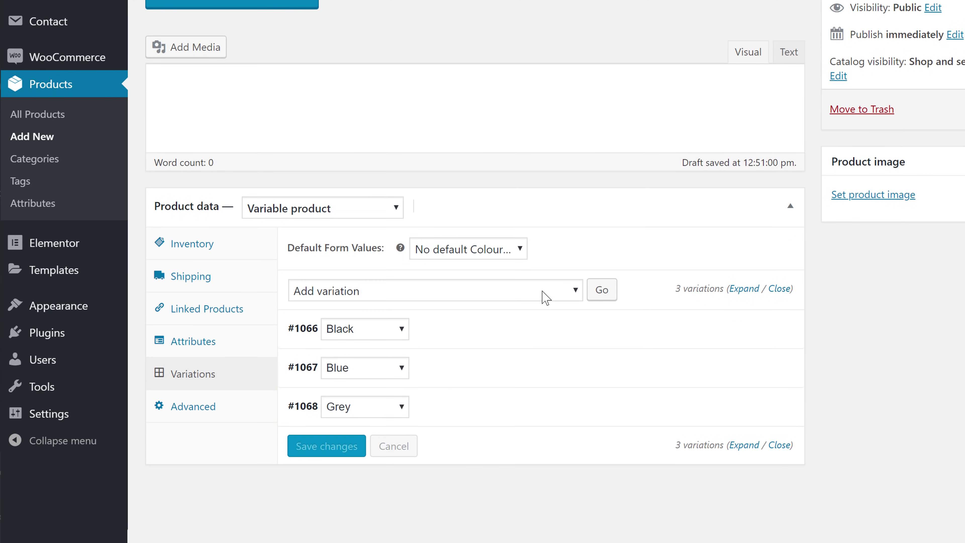
{"action": "left_click", "coordinate": [542, 345]}
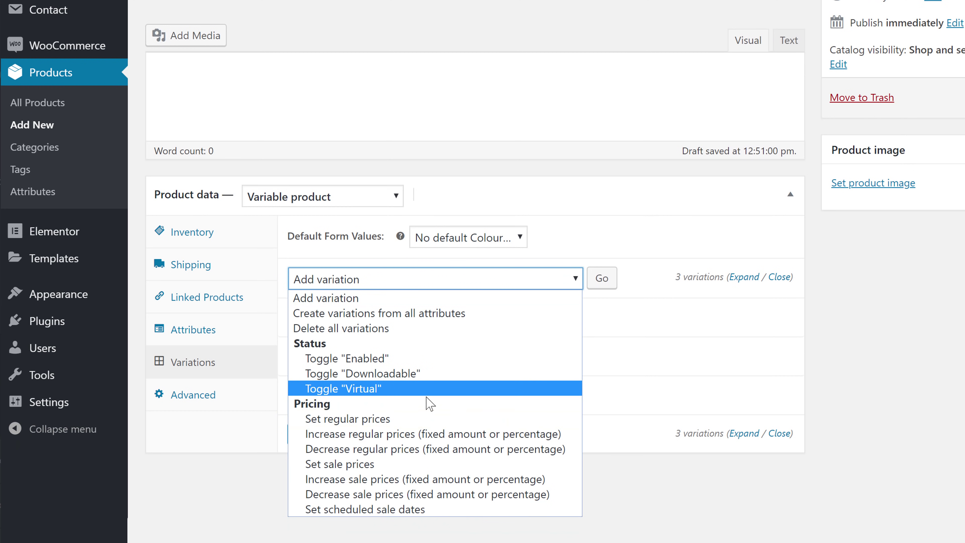
{"action": "left_click", "coordinate": [410, 418]}
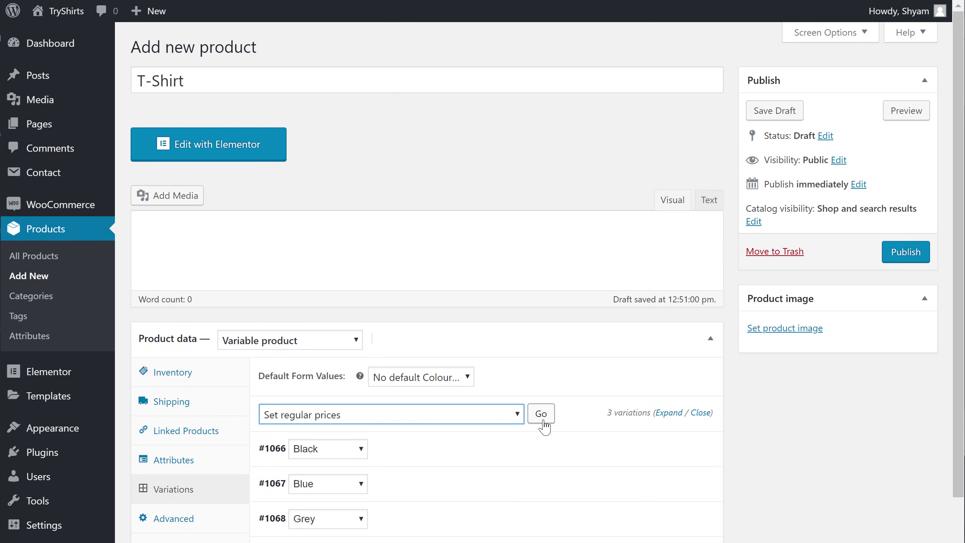
{"action": "left_click", "coordinate": [542, 415]}
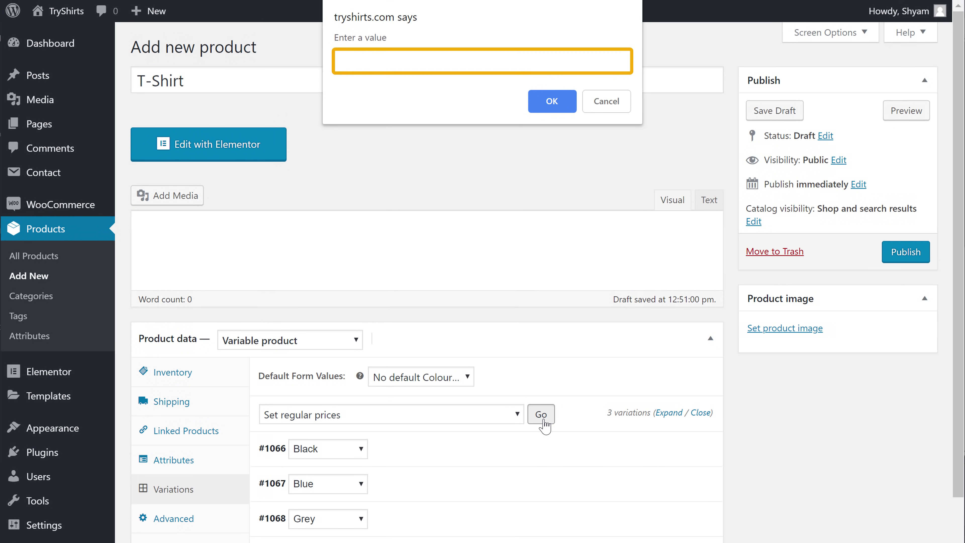
{"action": "left_click", "coordinate": [404, 63]}
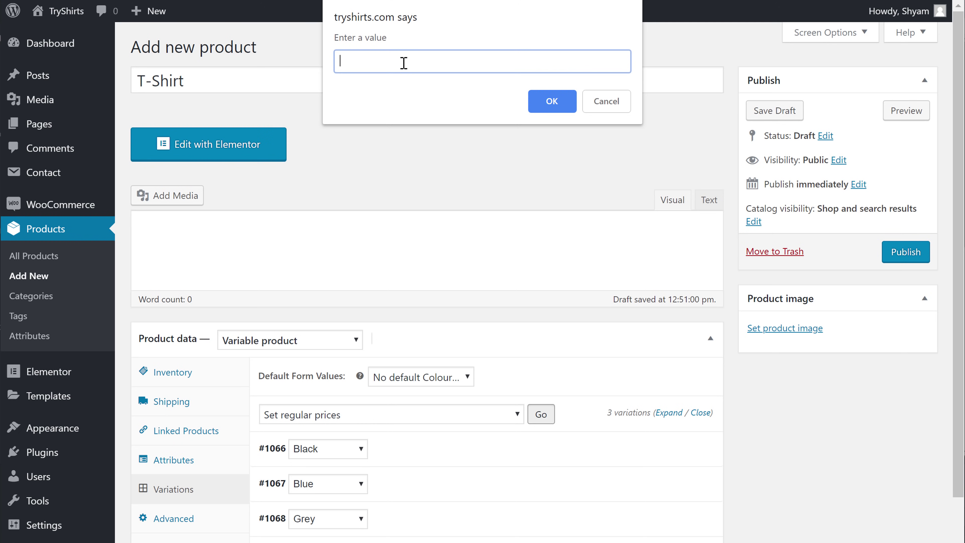
{"action": "left_click", "coordinate": [413, 98]}
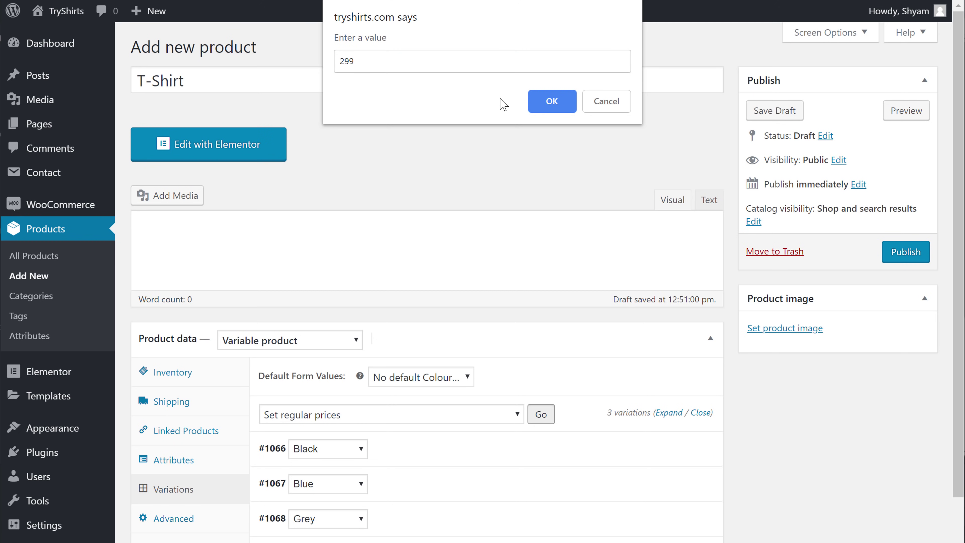
{"action": "left_click", "coordinate": [552, 107]}
Upload the T-shirts file as the product image and publish the product
{"action": "scroll", "coordinate": [552, 110], "scroll_direction": "down", "scroll_amount": 5}
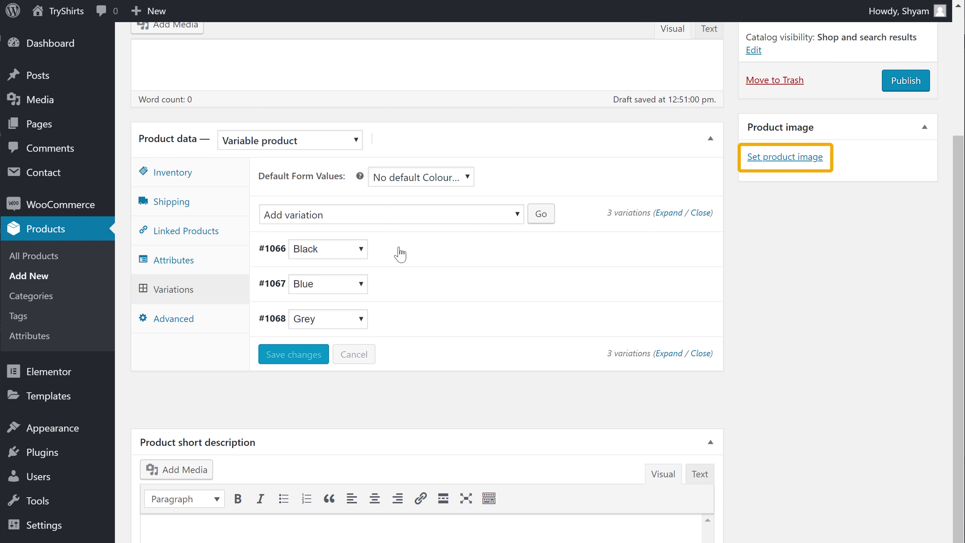
{"action": "left_click", "coordinate": [764, 163]}
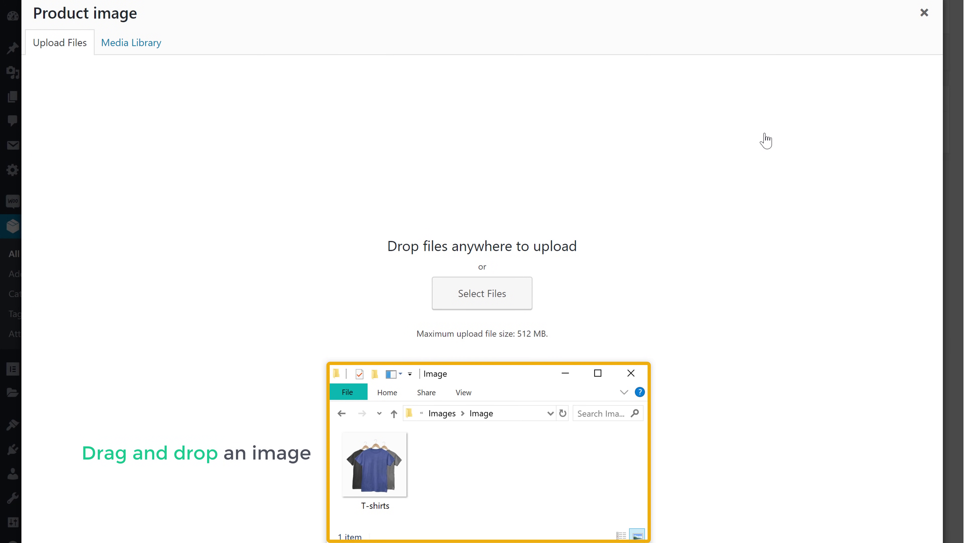
{"action": "left_click_drag", "start_coordinate": [377, 458], "coordinate": [498, 246]}
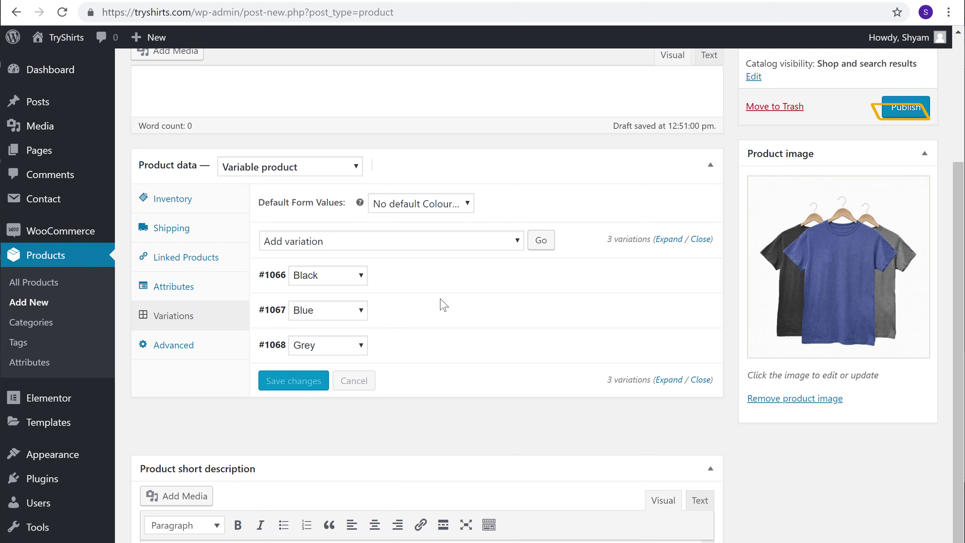
{"action": "left_click", "coordinate": [898, 111]}
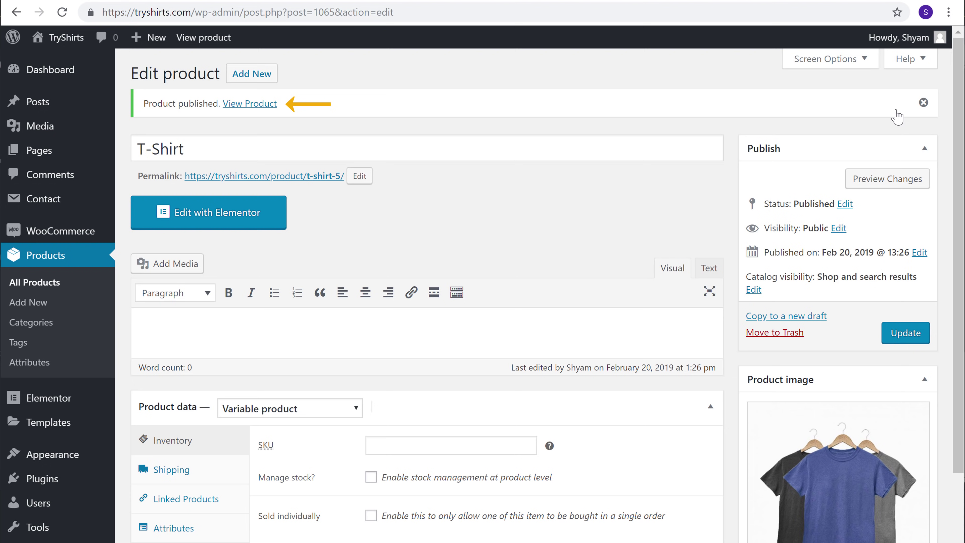
View the published T-Shirt in the store and choose Black as its colour
{"action": "left_click", "coordinate": [240, 110]}
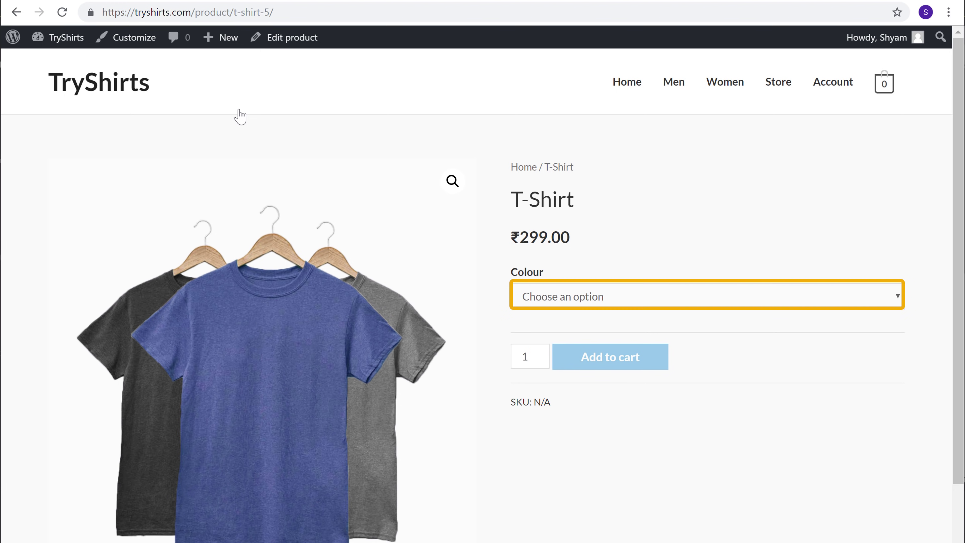
{"action": "left_click", "coordinate": [626, 300]}
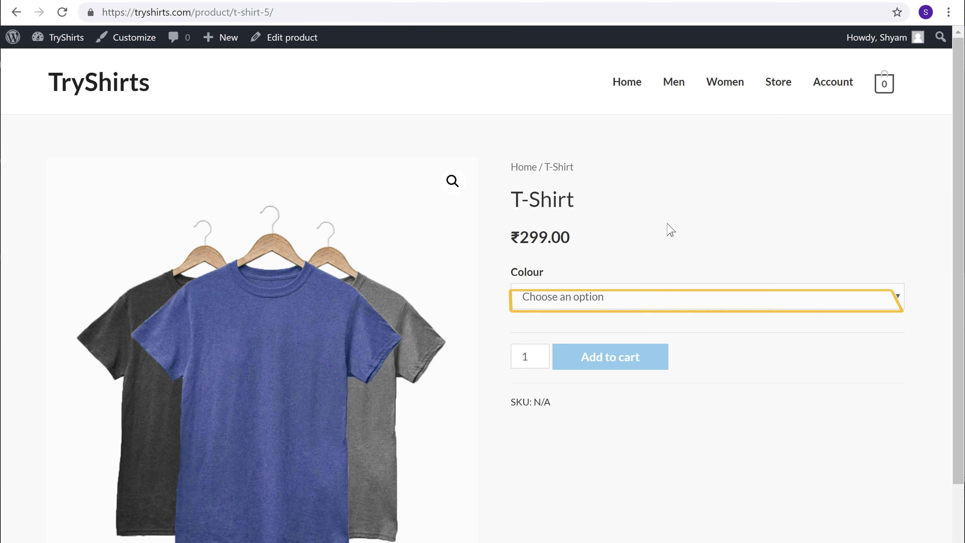
{"action": "left_click", "coordinate": [624, 294]}
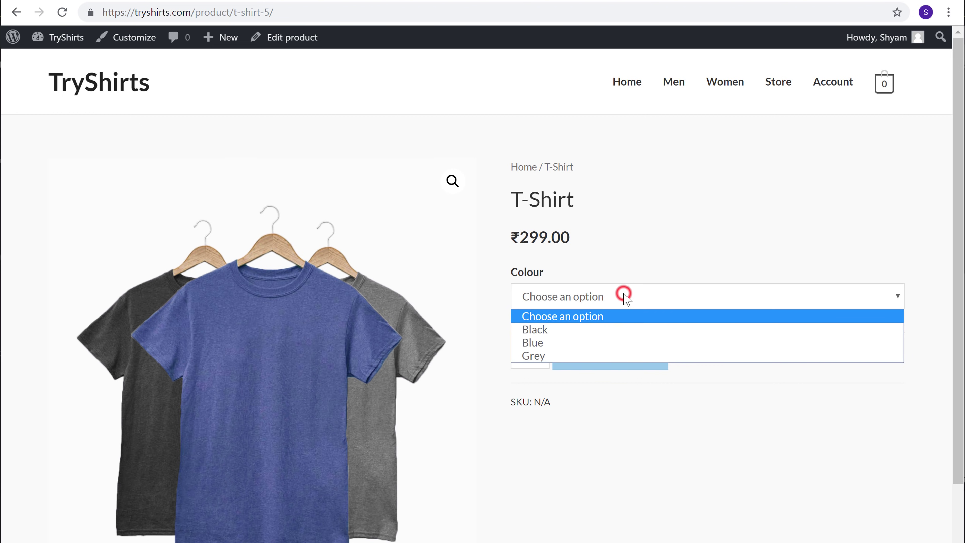
{"action": "left_click", "coordinate": [619, 330]}
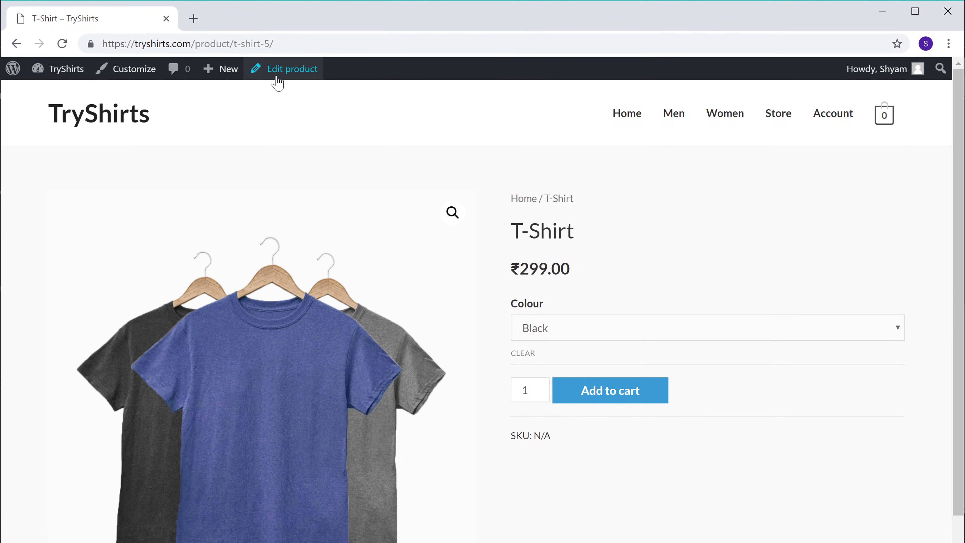
Reopen the T-Shirt for editing and upload the Black image to its Black variation
{"action": "left_click", "coordinate": [278, 82]}
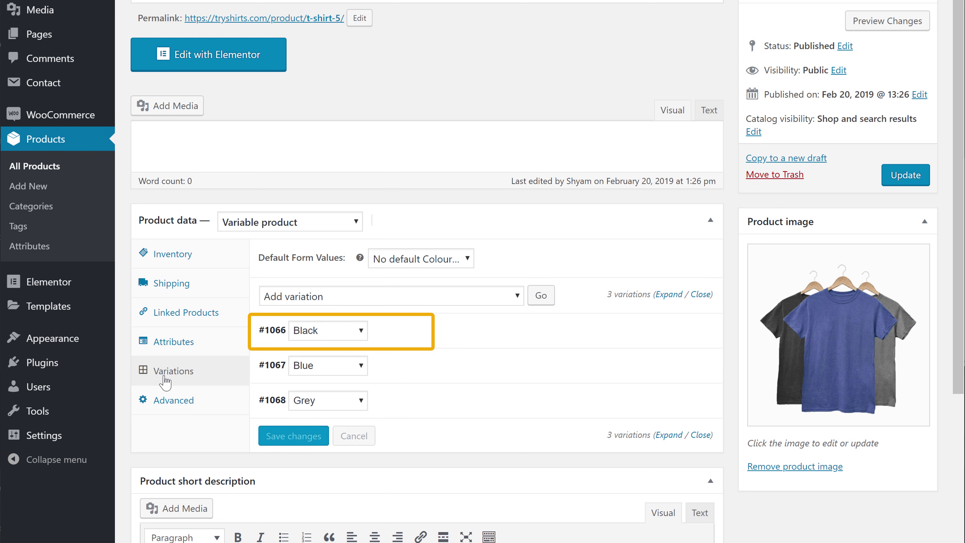
{"action": "left_click", "coordinate": [380, 332]}
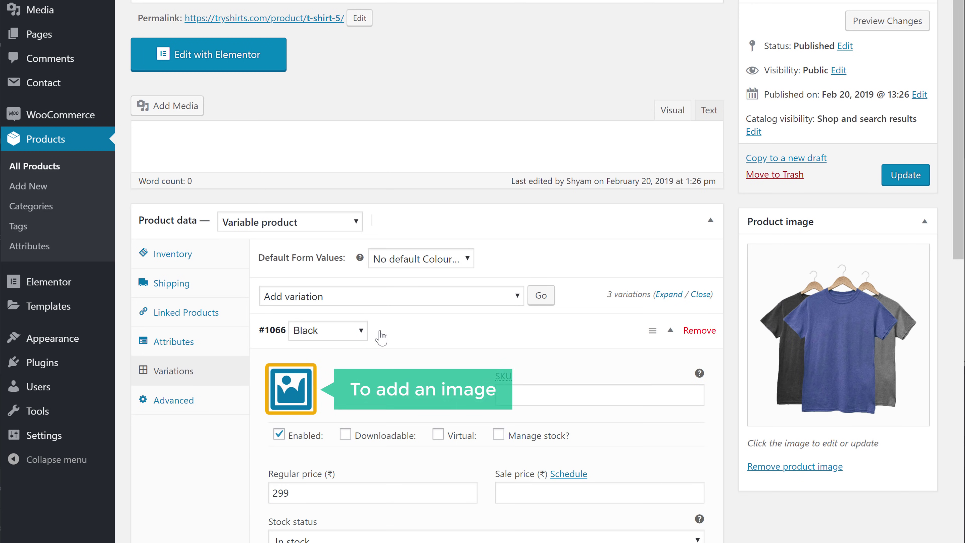
{"action": "left_click", "coordinate": [291, 390]}
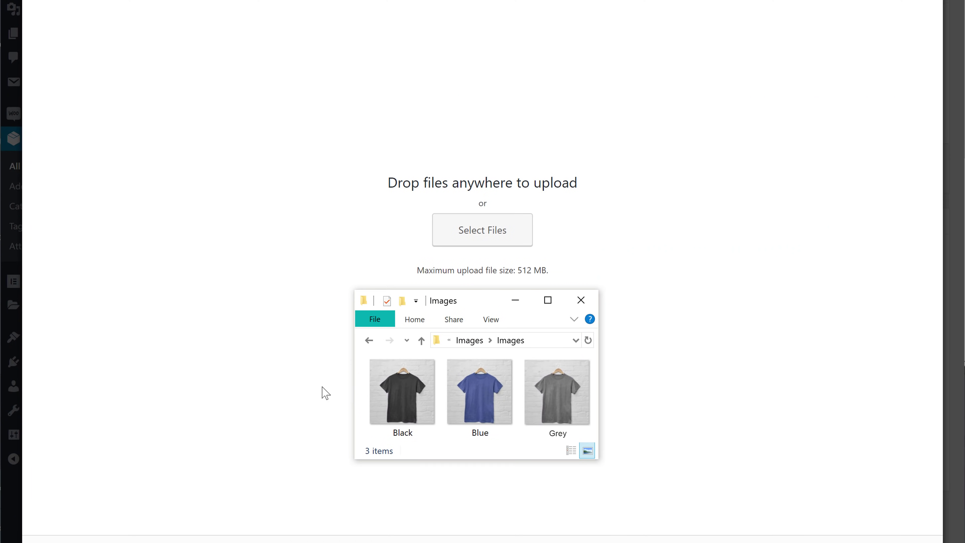
{"action": "left_click_drag", "start_coordinate": [397, 399], "coordinate": [509, 190]}
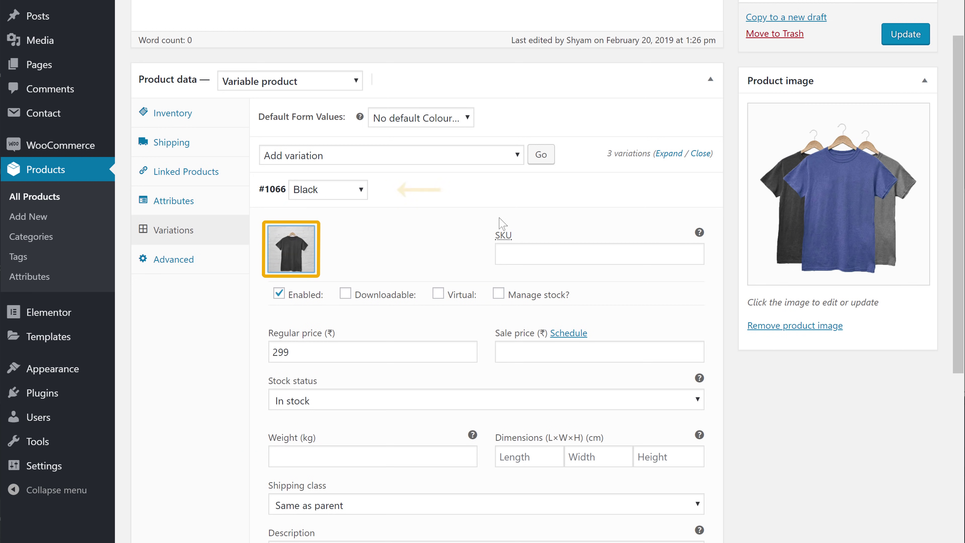
{"action": "left_click", "coordinate": [416, 195]}
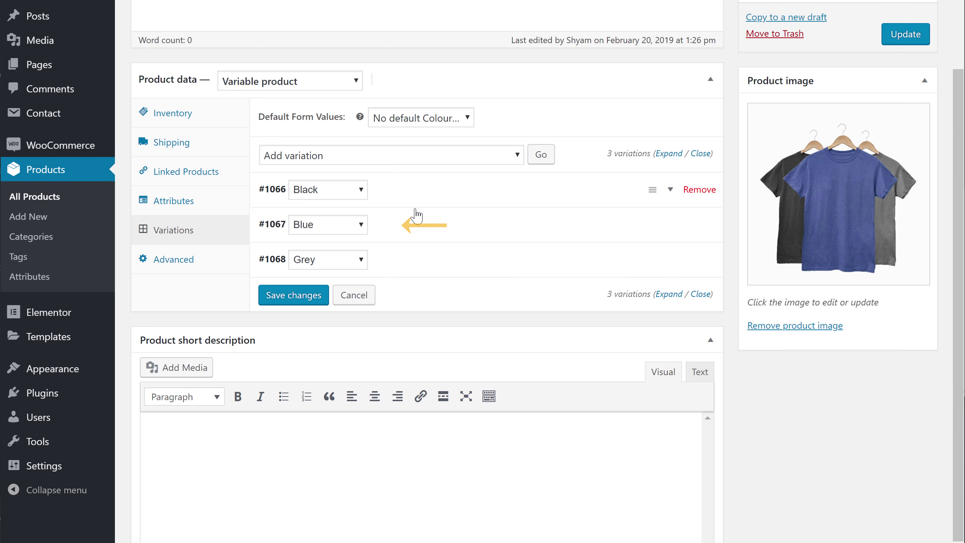
Upload the Blue image to the T-Shirt's Blue variation
{"action": "left_click", "coordinate": [416, 225]}
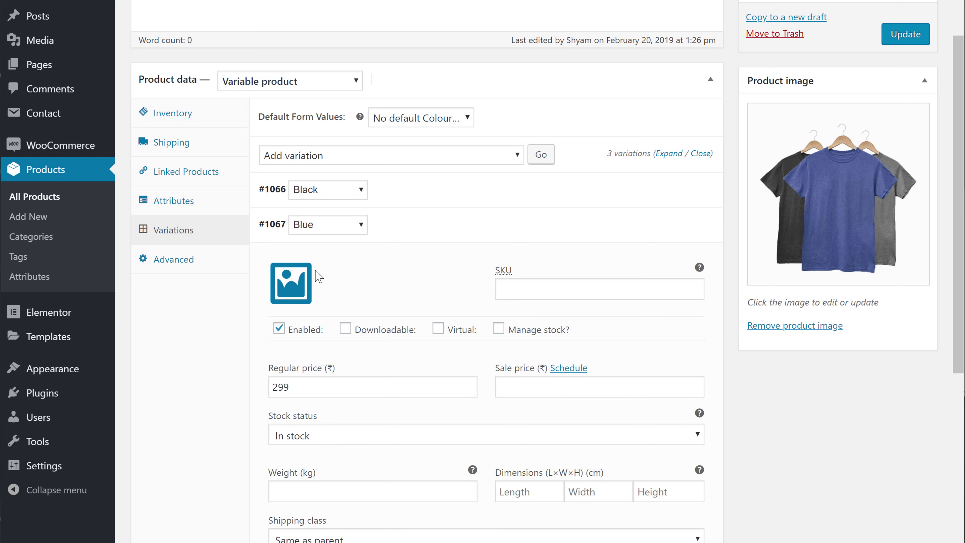
{"action": "left_click", "coordinate": [298, 283]}
{"action": "left_click", "coordinate": [478, 417]}
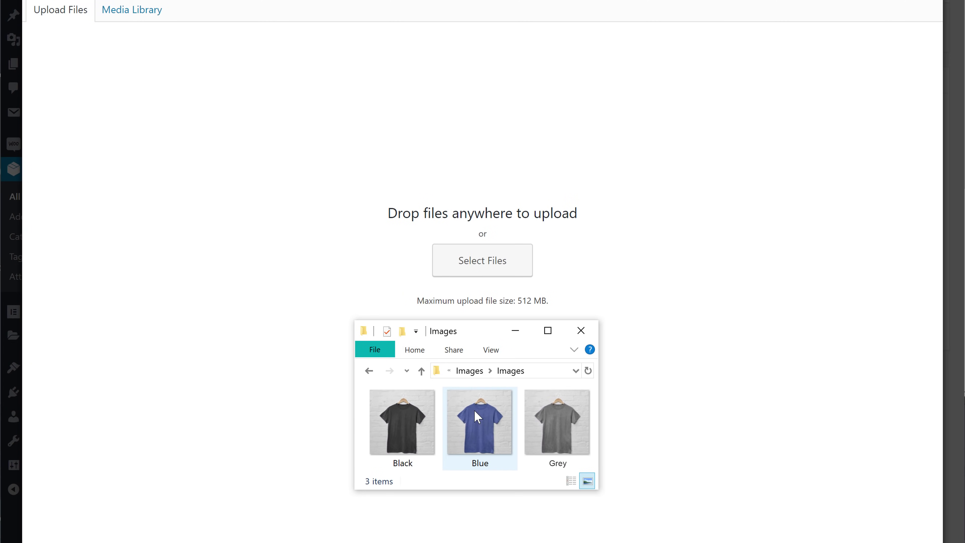
{"action": "left_click_drag", "start_coordinate": [478, 417], "coordinate": [492, 244]}
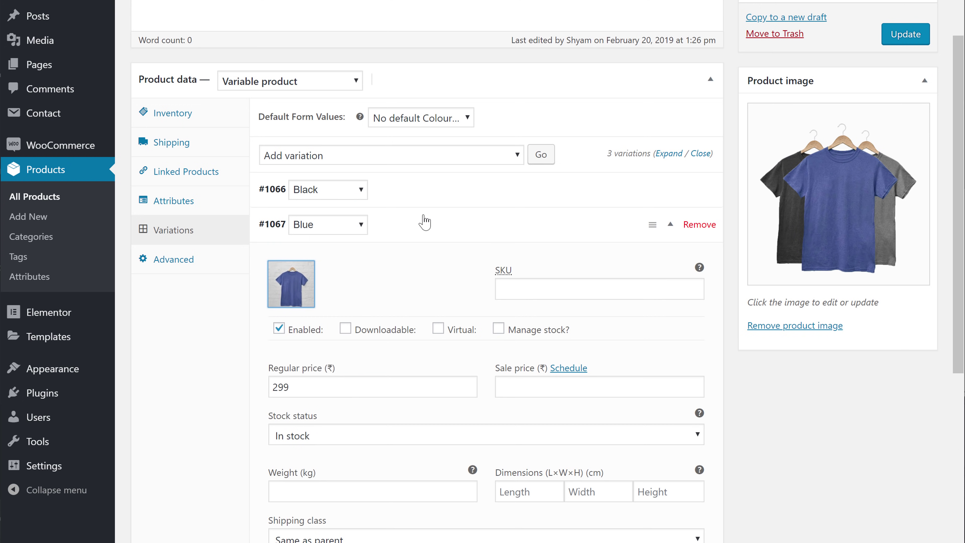
{"action": "left_click", "coordinate": [397, 226]}
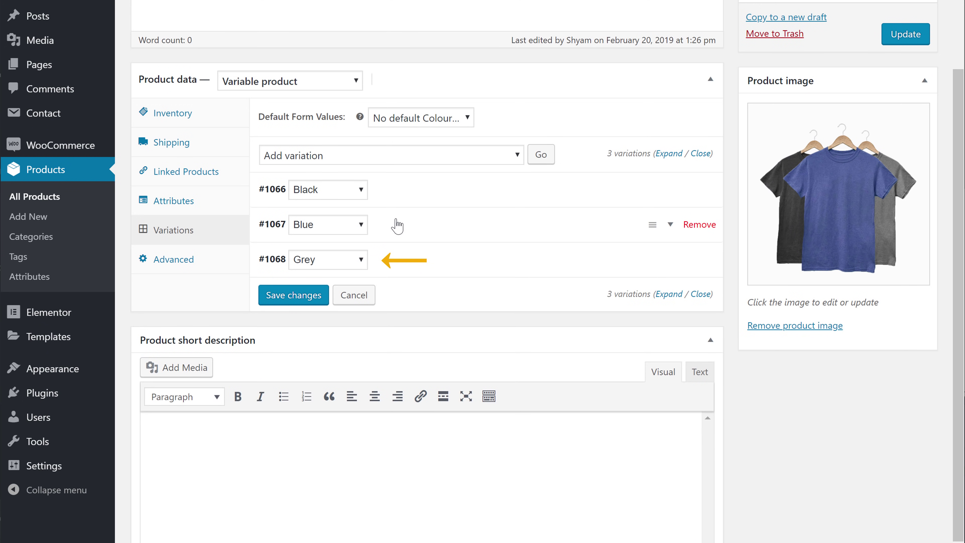
Upload the Grey image to the Grey variation and save the variation changes
{"action": "left_click", "coordinate": [391, 260]}
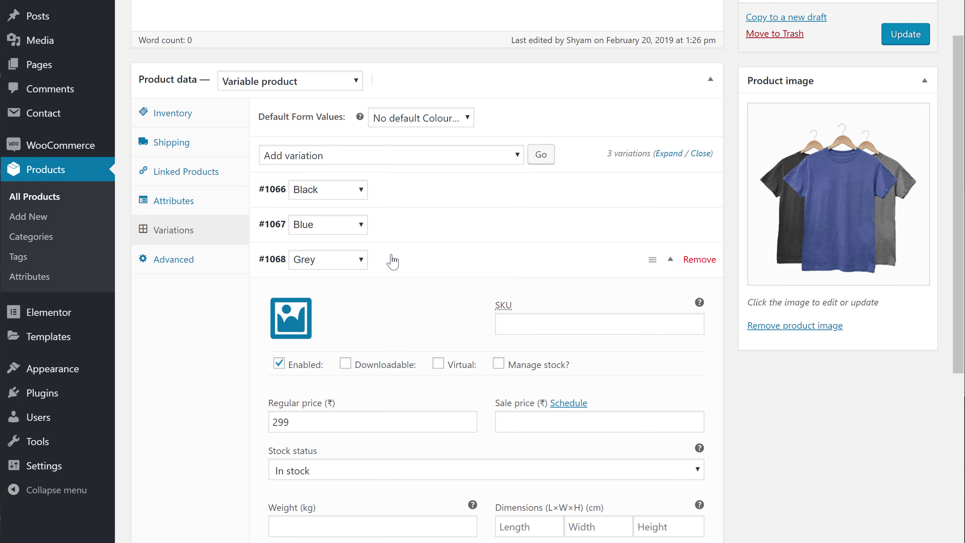
{"action": "left_click", "coordinate": [294, 328]}
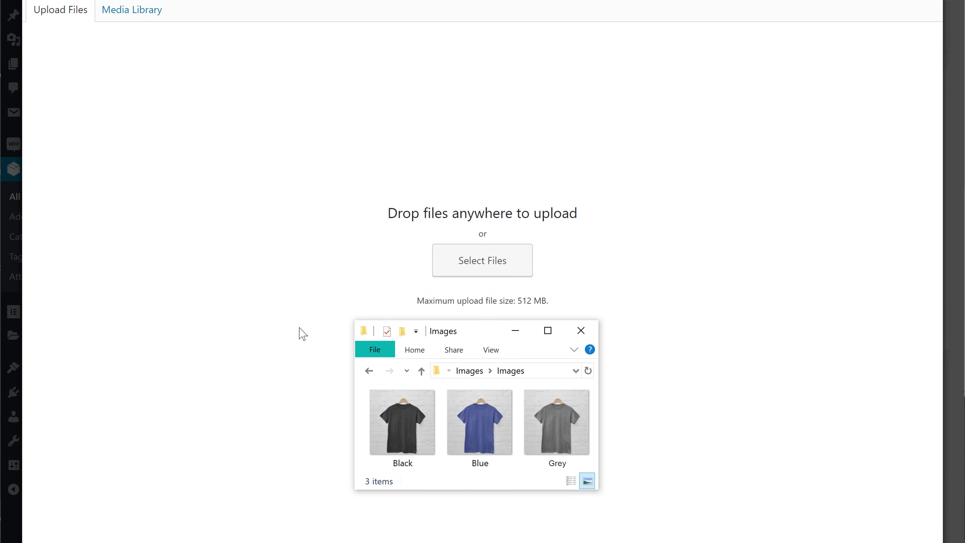
{"action": "left_click", "coordinate": [555, 423]}
{"action": "left_click_drag", "start_coordinate": [553, 421], "coordinate": [482, 213]}
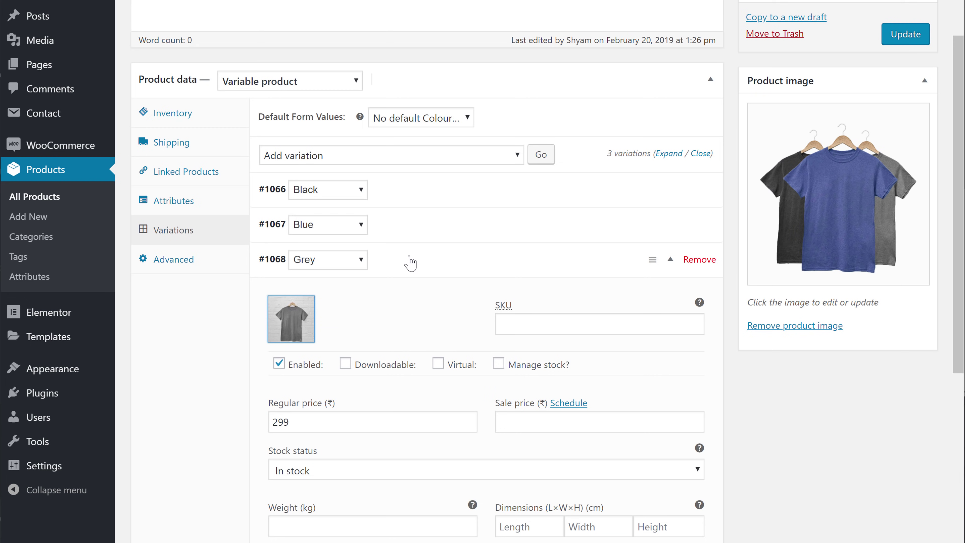
{"action": "left_click", "coordinate": [411, 263]}
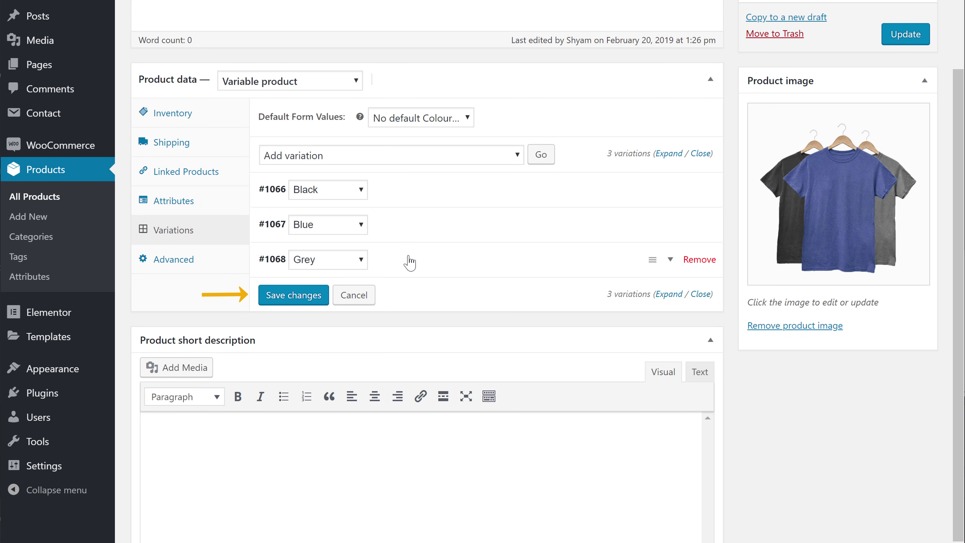
{"action": "left_click", "coordinate": [278, 306]}
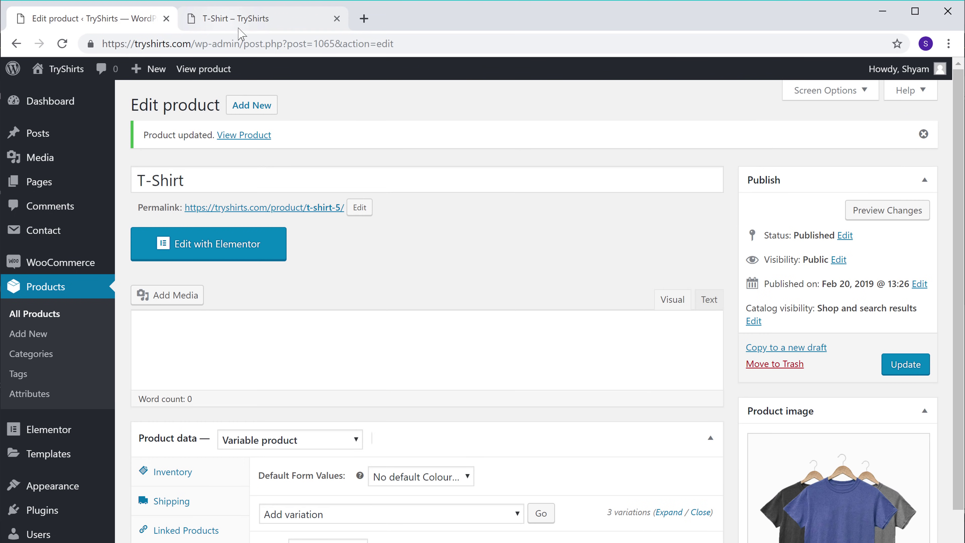
Check the variation image on the T-Shirt's store page by selecting the Black colour
{"action": "left_click", "coordinate": [236, 18]}
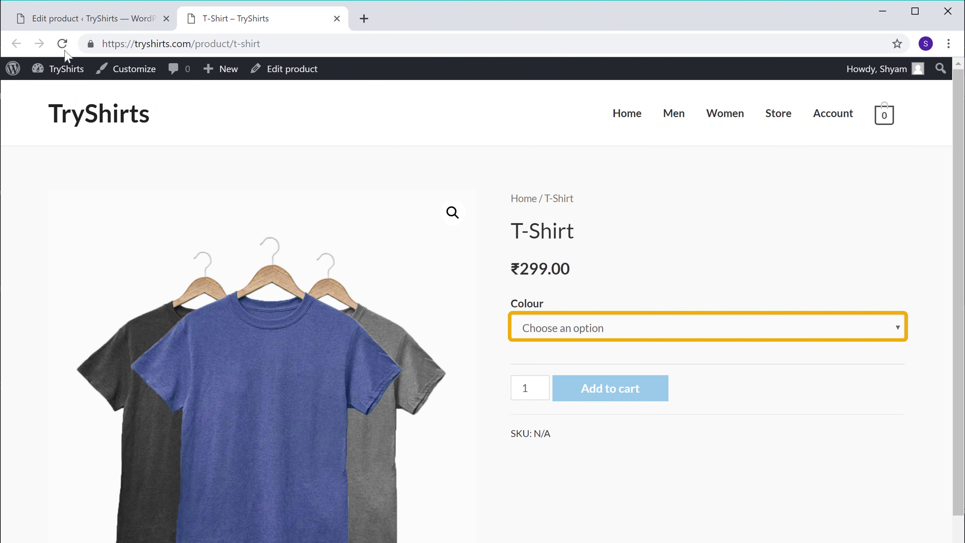
{"action": "left_click", "coordinate": [538, 309]}
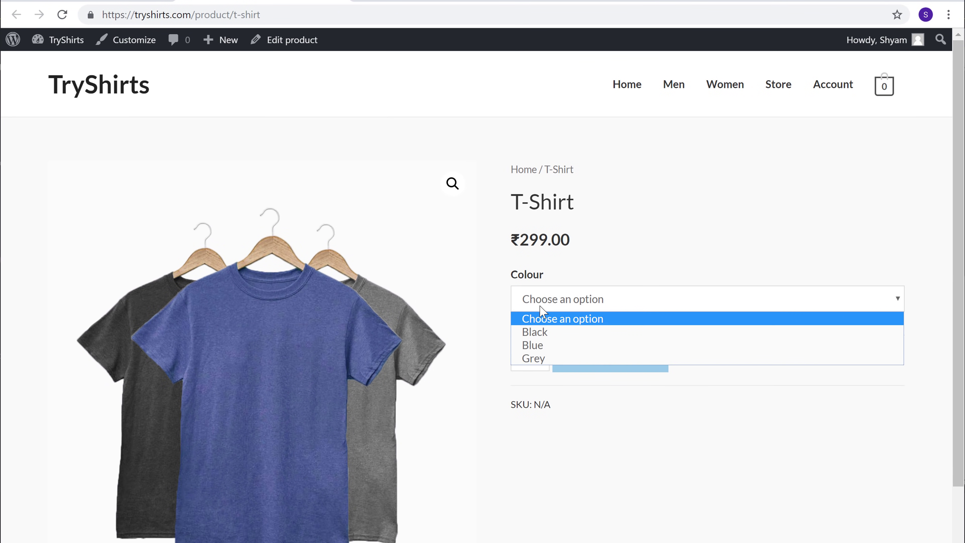
{"action": "left_click", "coordinate": [546, 333]}
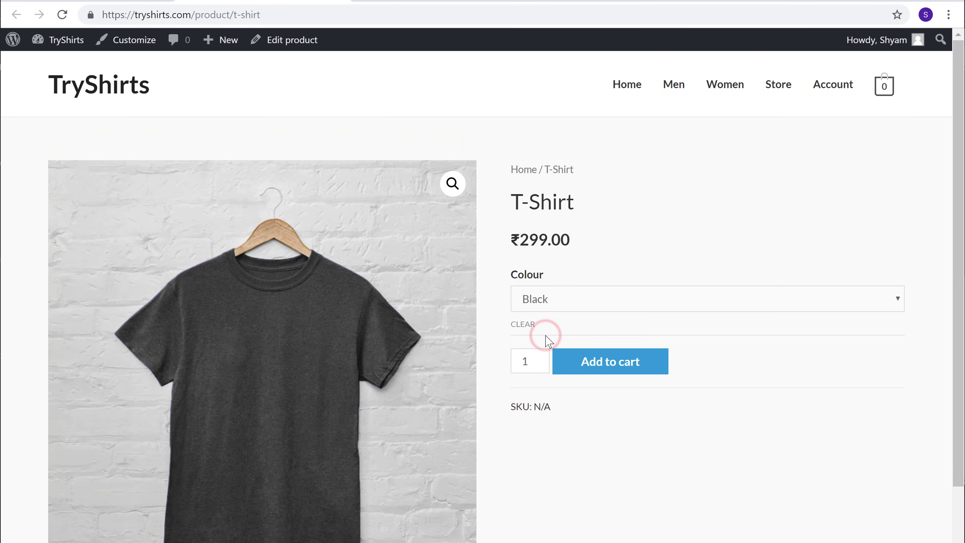
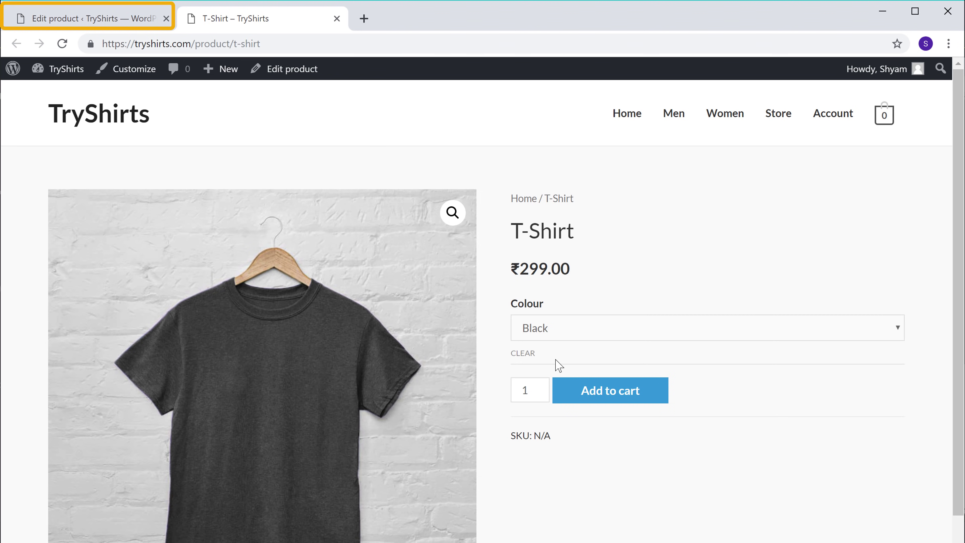
Return to the T-Shirt product editor, set the Blue variation's regular price to 399 and update the product
{"action": "left_click", "coordinate": [78, 27]}
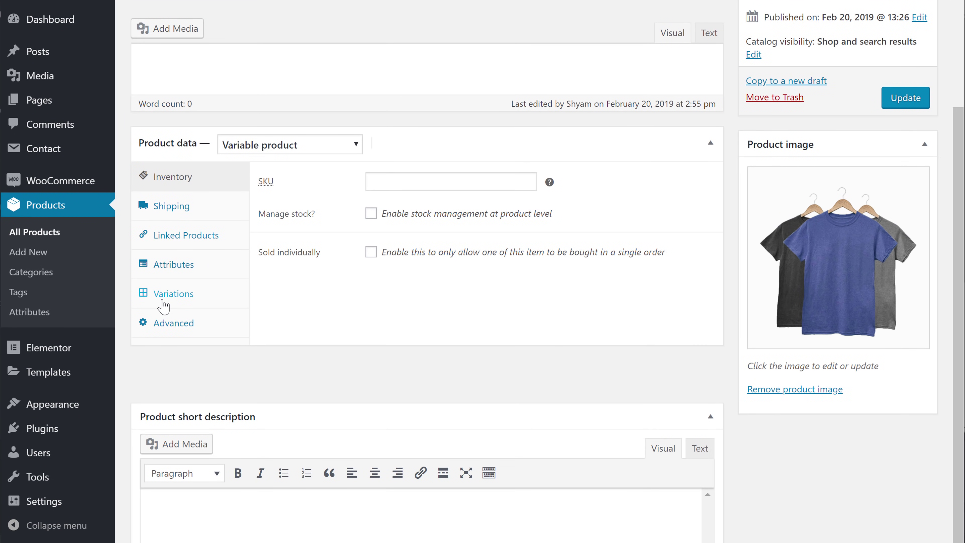
{"action": "left_click", "coordinate": [162, 381]}
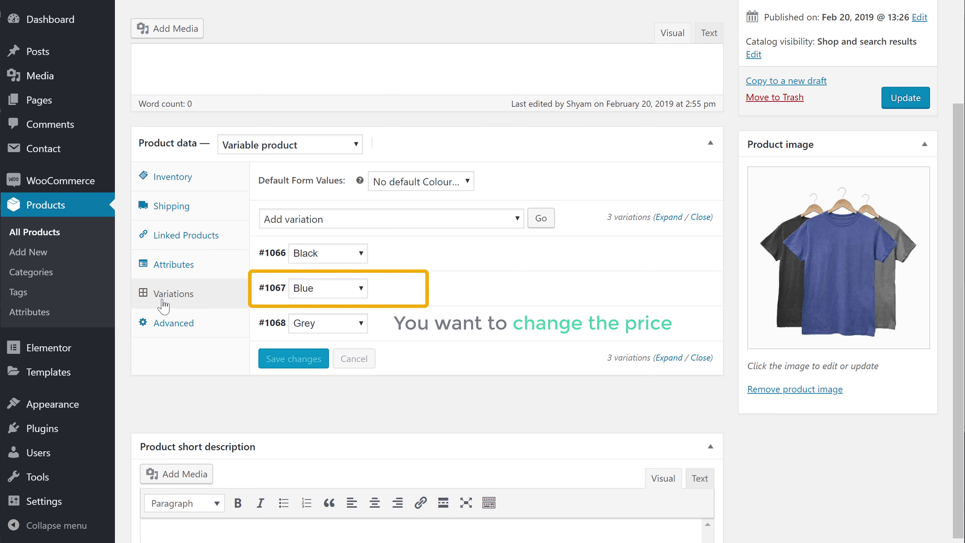
{"action": "left_click", "coordinate": [392, 296]}
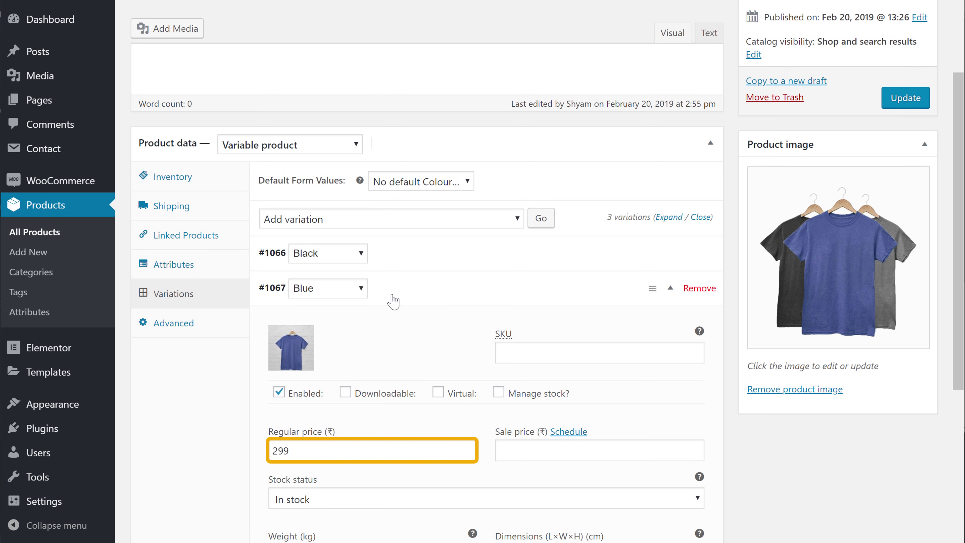
{"action": "scroll", "coordinate": [380, 324], "scroll_direction": "down", "scroll_amount": 3}
{"action": "left_click", "coordinate": [338, 384]}
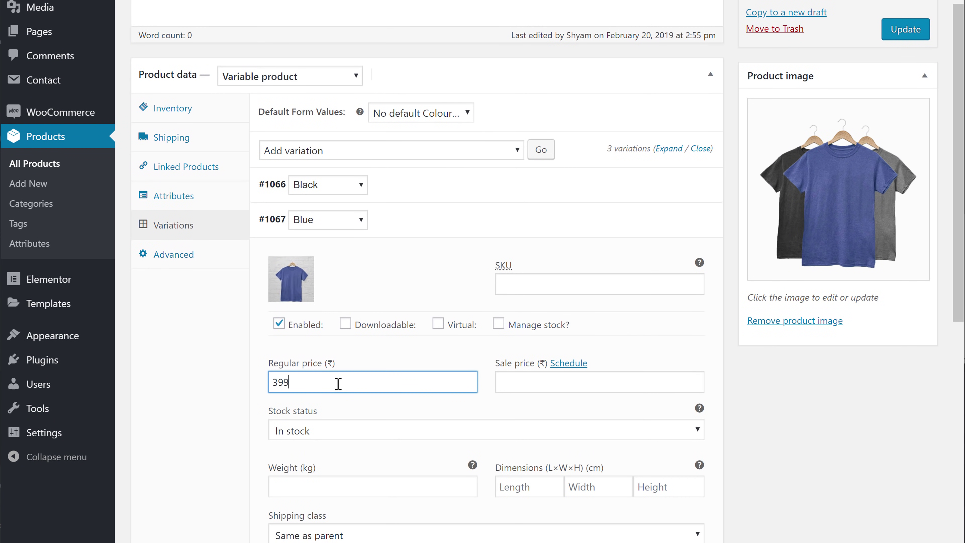
{"action": "scroll", "coordinate": [387, 338], "scroll_direction": "up", "scroll_amount": 2}
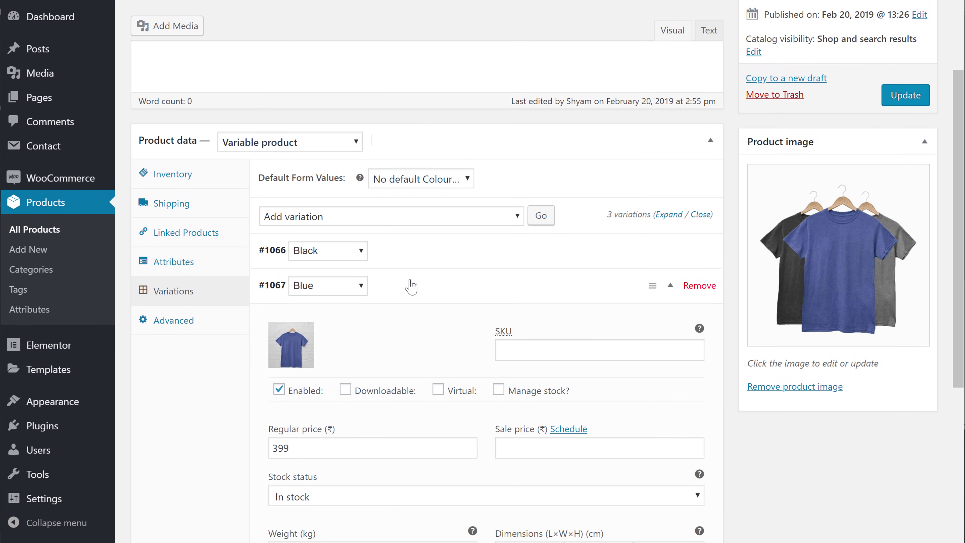
{"action": "left_click", "coordinate": [411, 287]}
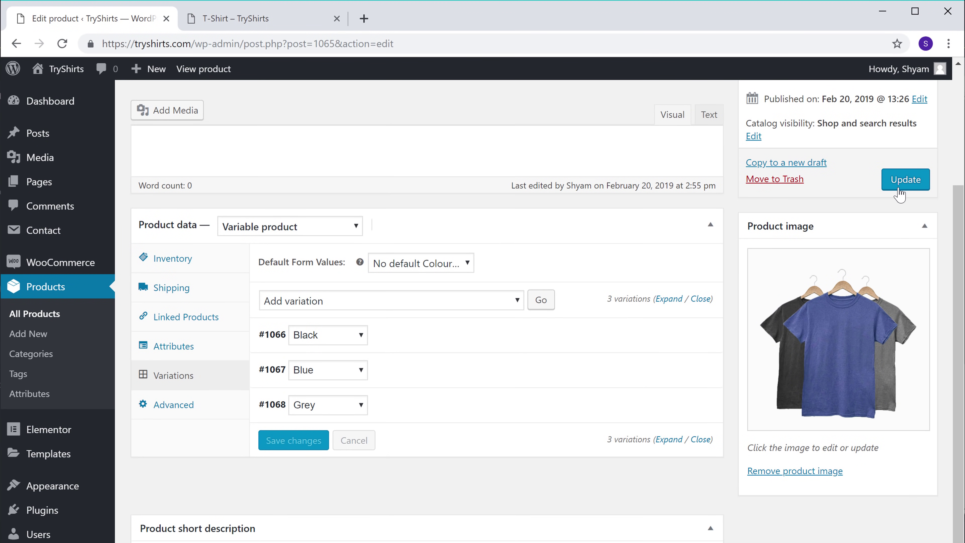
{"action": "left_click", "coordinate": [905, 180]}
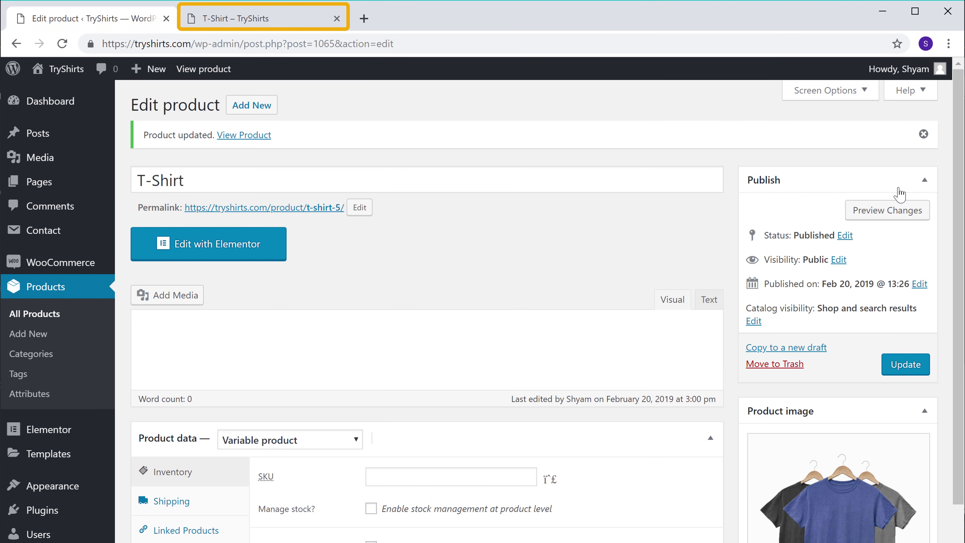
Reload the T-Shirt's store page and check the Blue colour's price by selecting that option
{"action": "left_click", "coordinate": [219, 28]}
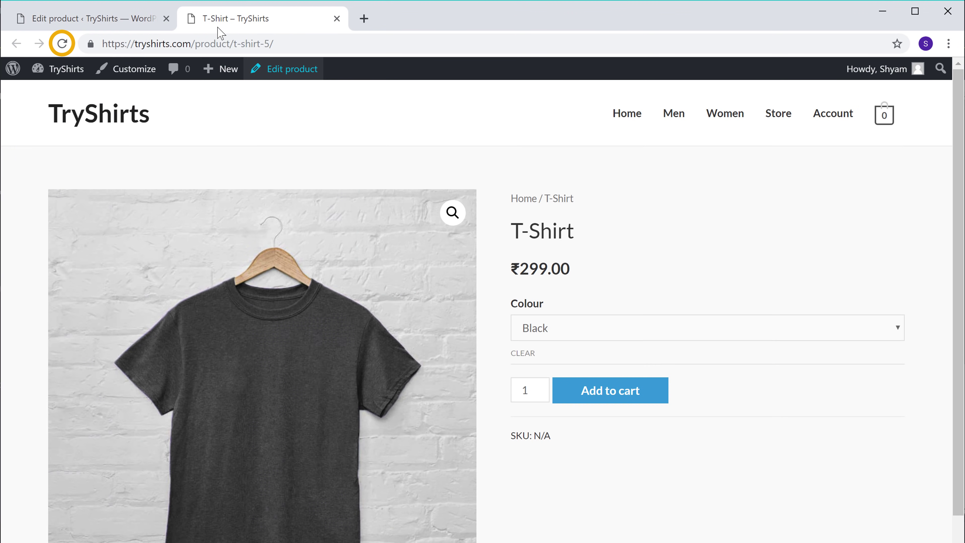
{"action": "left_click", "coordinate": [63, 47]}
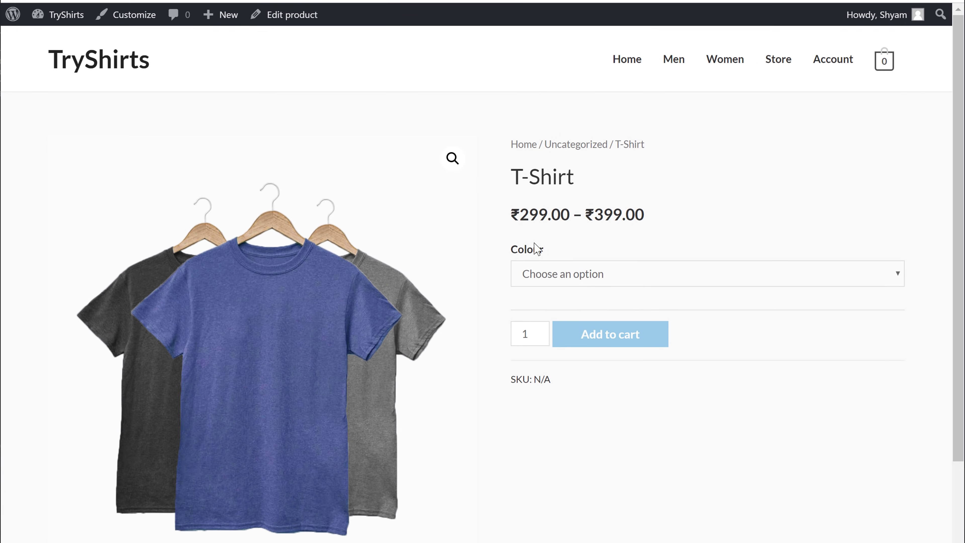
{"action": "left_click", "coordinate": [554, 334]}
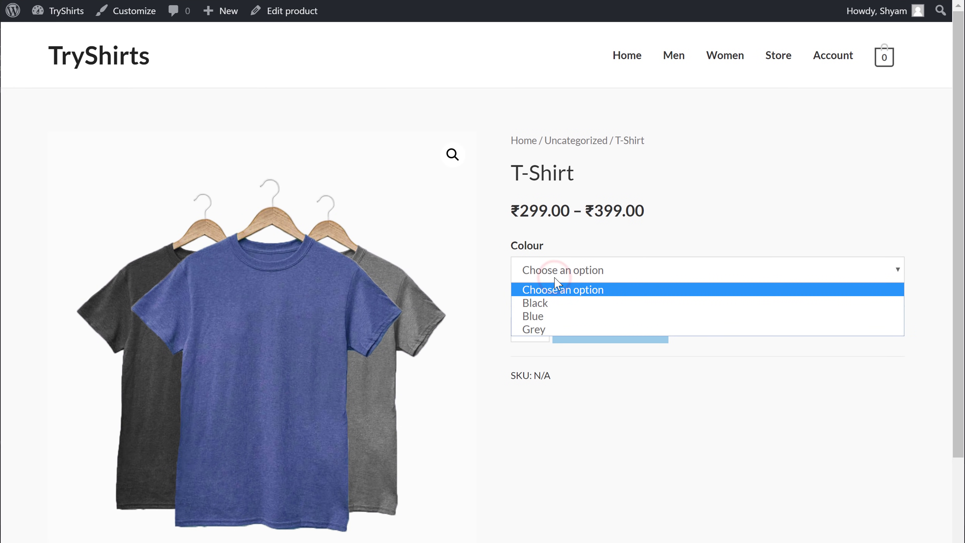
{"action": "left_click", "coordinate": [577, 318]}
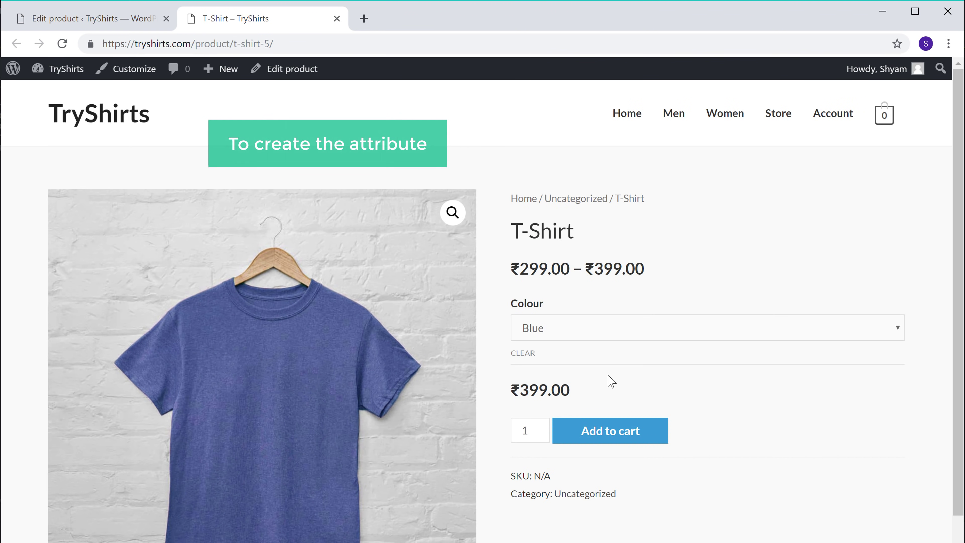
Create a new product attribute named Size in the store's product attributes
{"action": "left_click", "coordinate": [50, 27]}
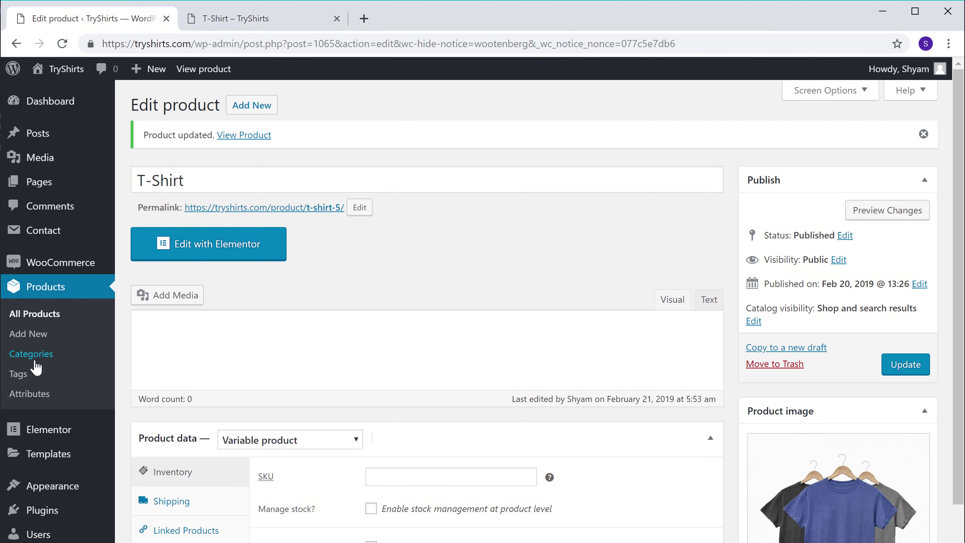
{"action": "left_click", "coordinate": [23, 395]}
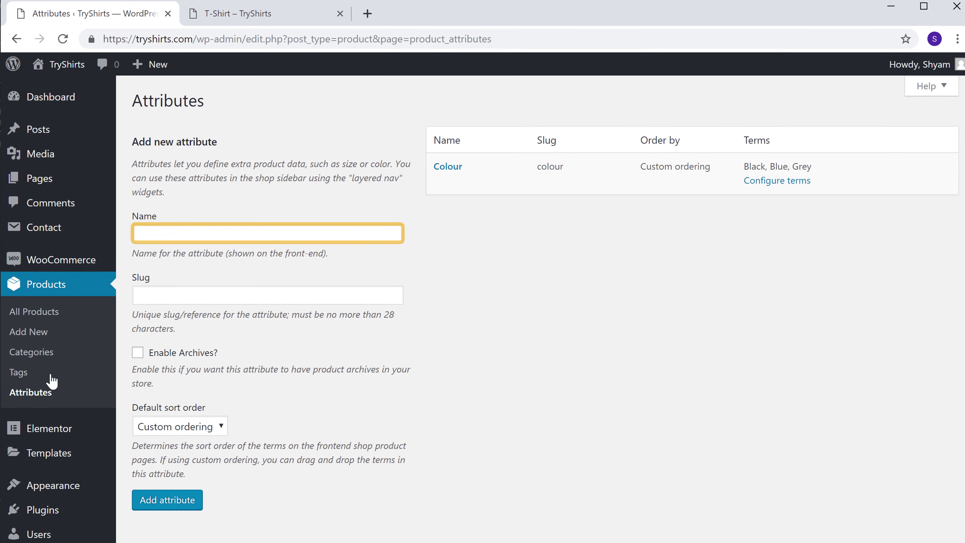
{"action": "left_click", "coordinate": [221, 232]}
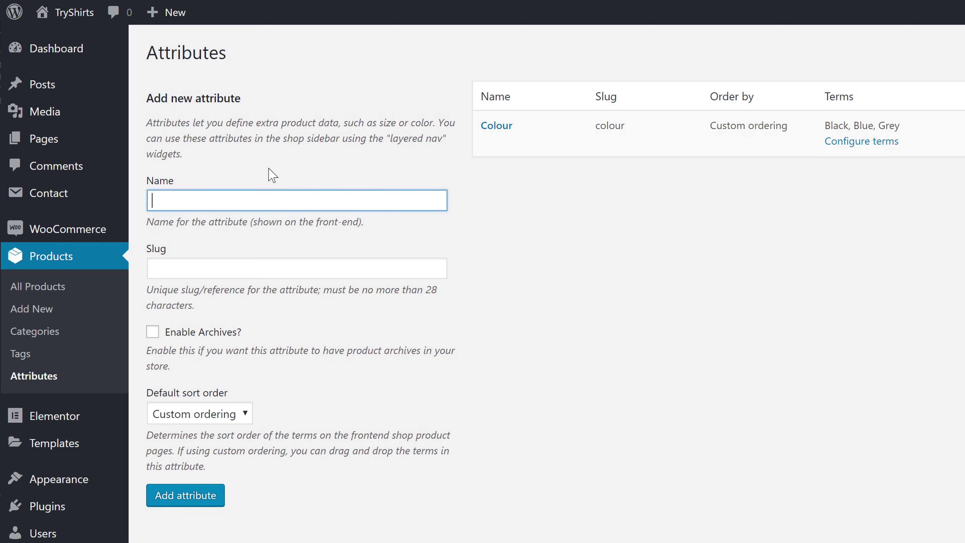
{"action": "left_click", "coordinate": [272, 175]}
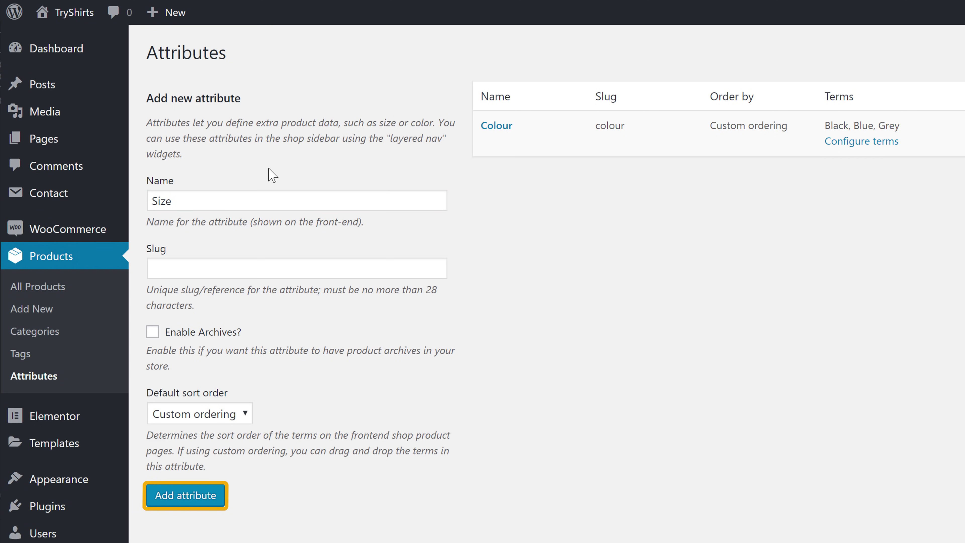
{"action": "left_click", "coordinate": [167, 501]}
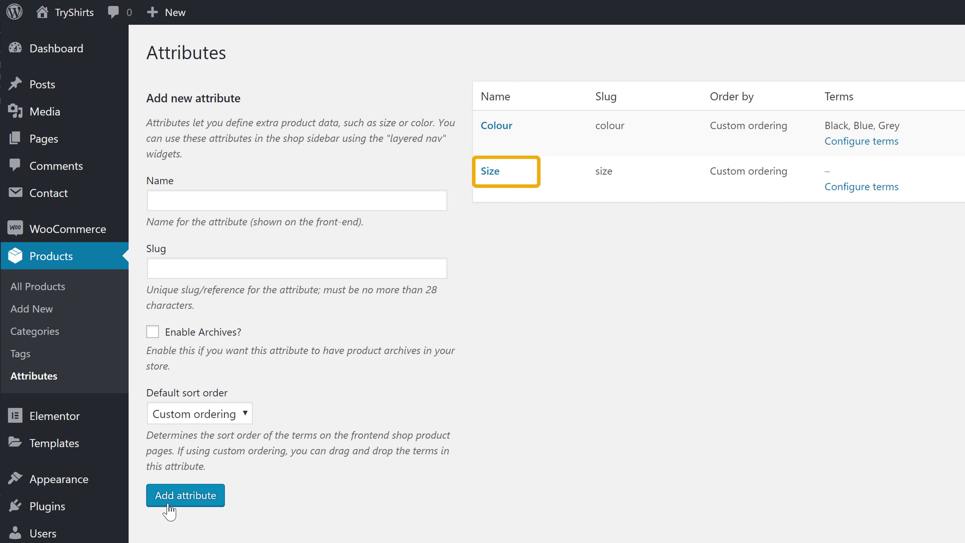
Add the terms S, M and L to the Size attribute
{"action": "left_click", "coordinate": [490, 172]}
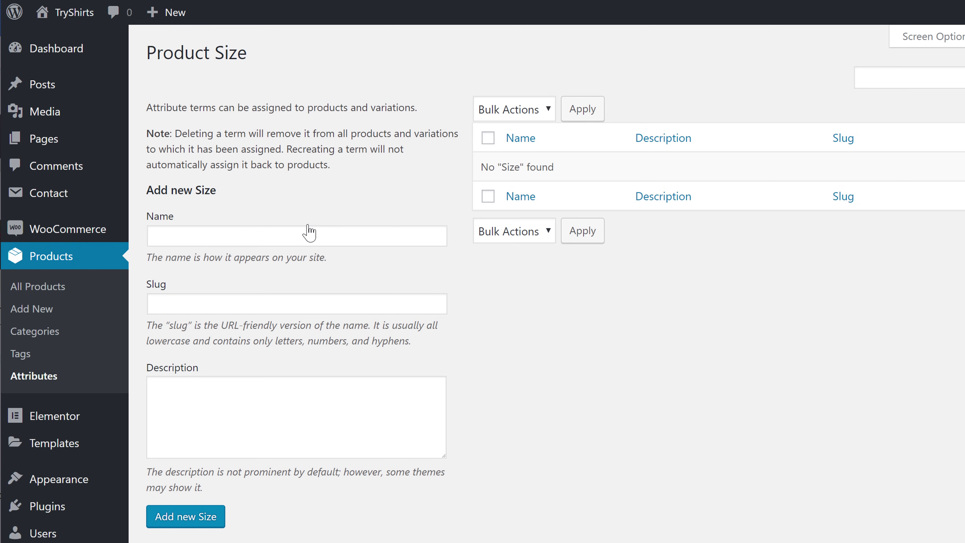
{"action": "left_click", "coordinate": [290, 233]}
{"action": "left_click", "coordinate": [367, 264]}
{"action": "left_click", "coordinate": [167, 526]}
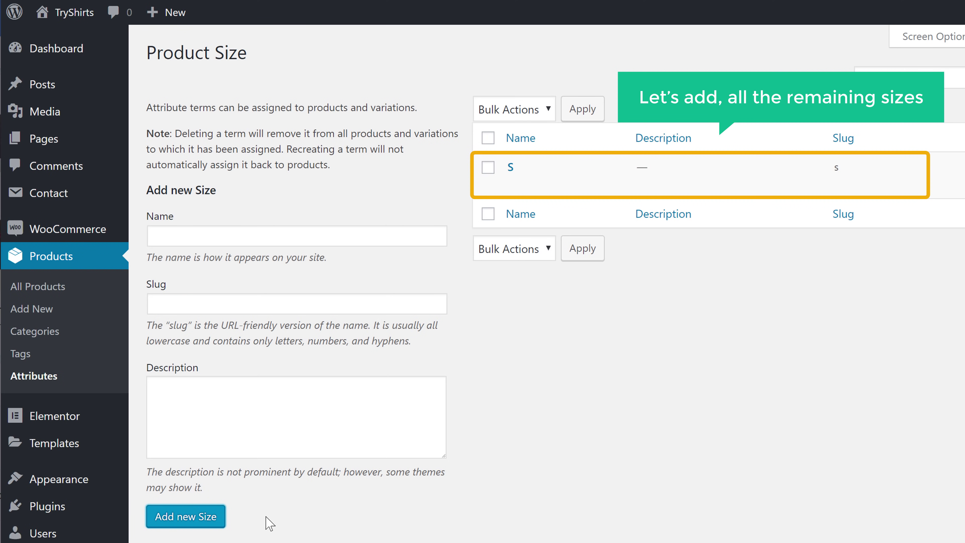
{"action": "type", "text": "M"}
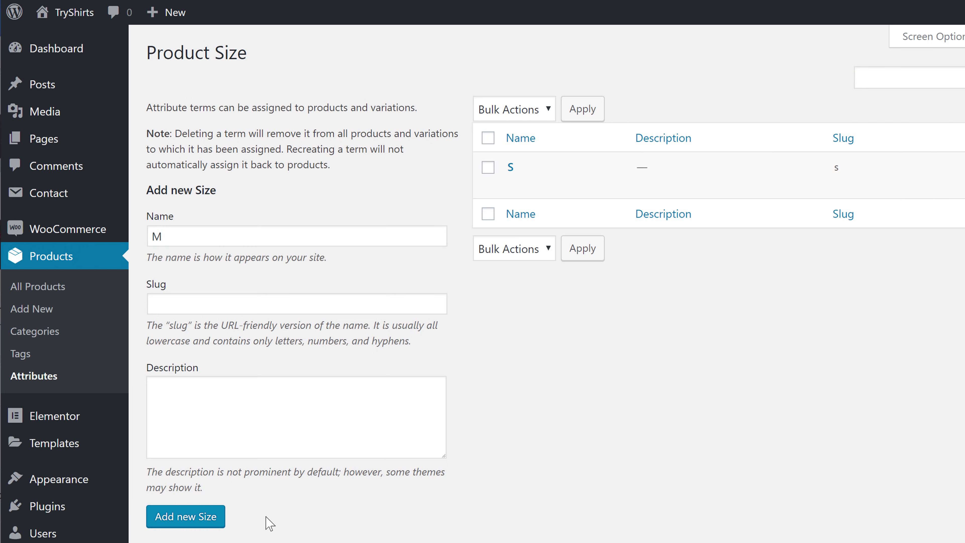
{"action": "left_click", "coordinate": [166, 527]}
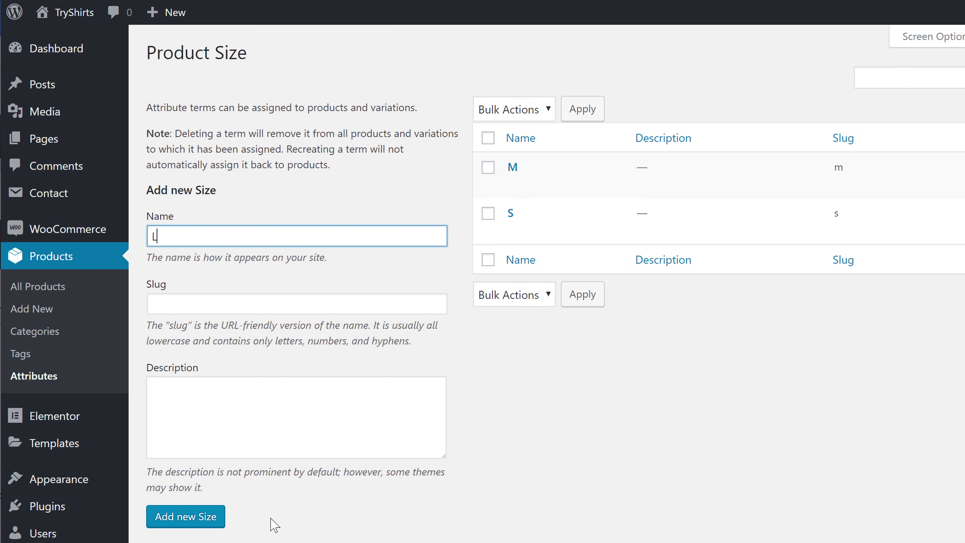
{"action": "left_click", "coordinate": [275, 525]}
{"action": "left_click", "coordinate": [166, 524]}
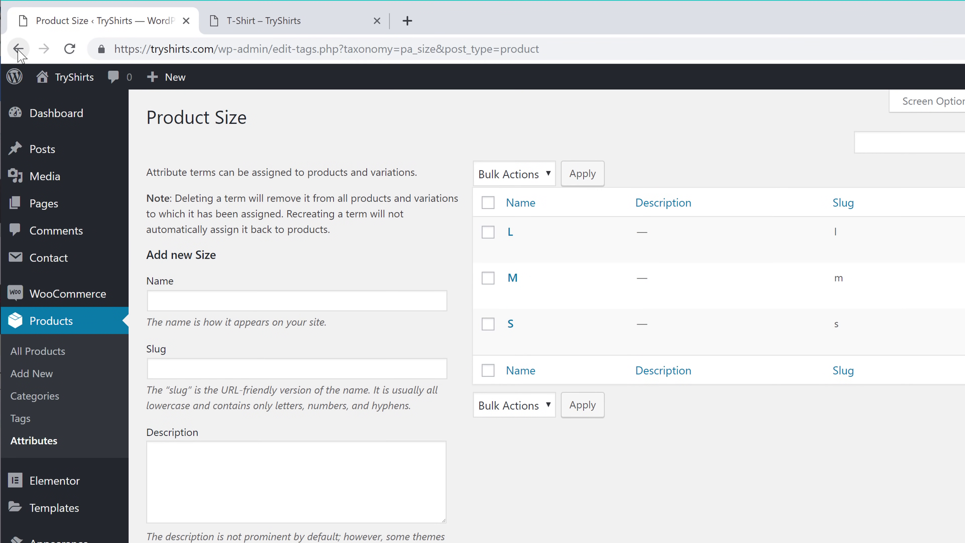
Reopen the T-Shirt product for editing and add the Size attribute to its product data
{"action": "left_click", "coordinate": [18, 49]}
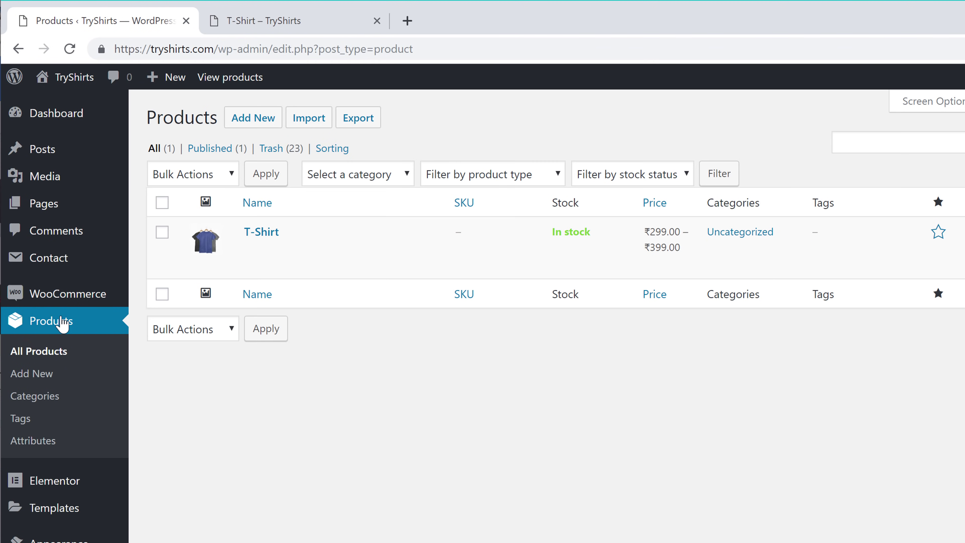
{"action": "mouse_move", "coordinate": [206, 260]}
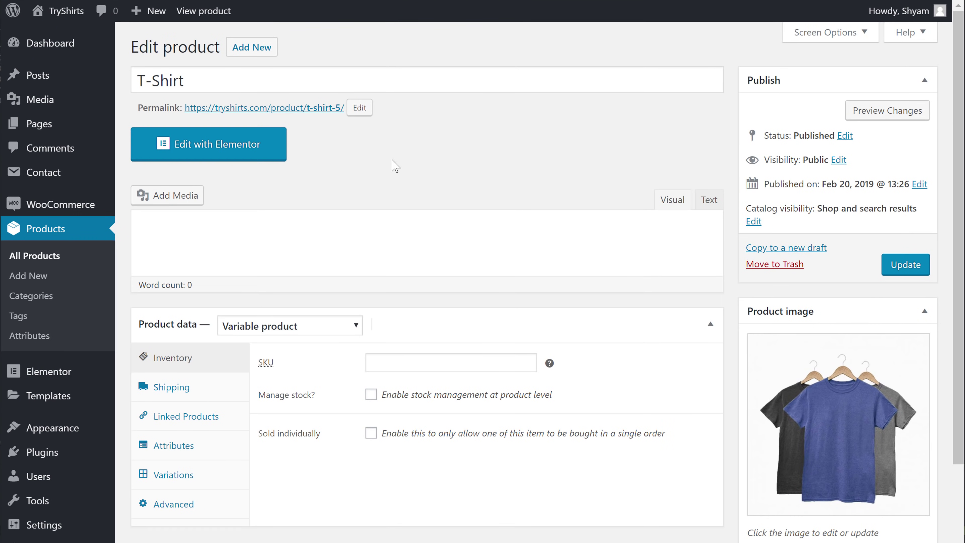
{"action": "scroll", "coordinate": [462, 252], "scroll_direction": "down", "scroll_amount": 1}
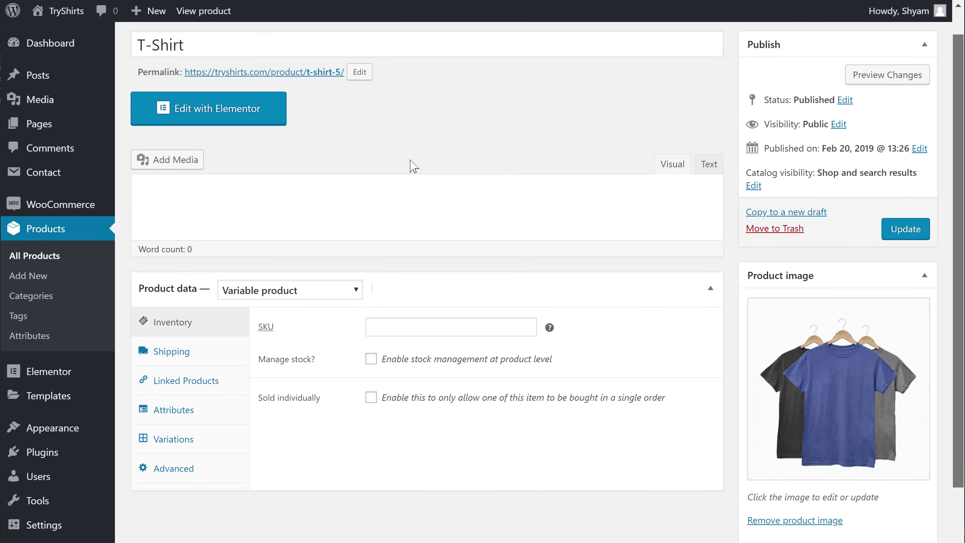
{"action": "scroll", "coordinate": [410, 161], "scroll_direction": "down", "scroll_amount": 2}
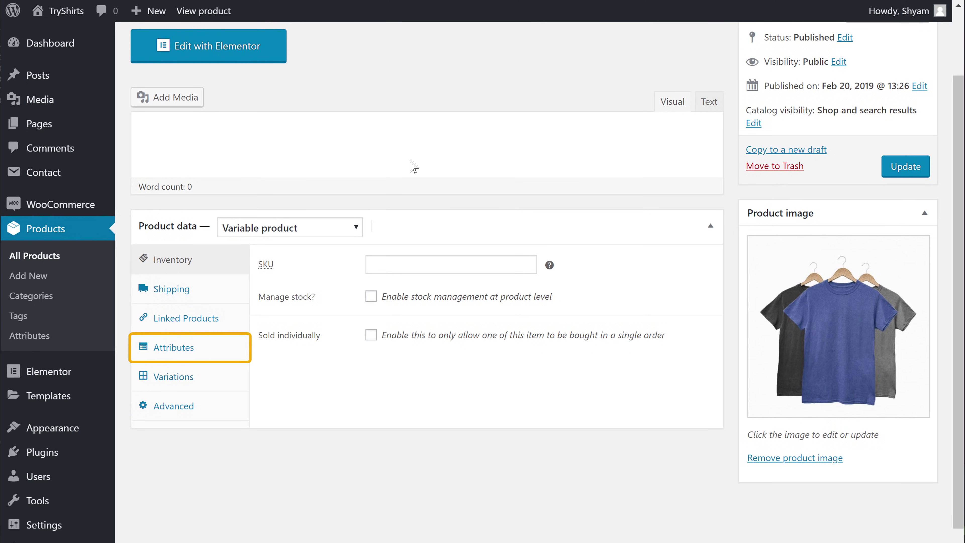
{"action": "left_click", "coordinate": [166, 358]}
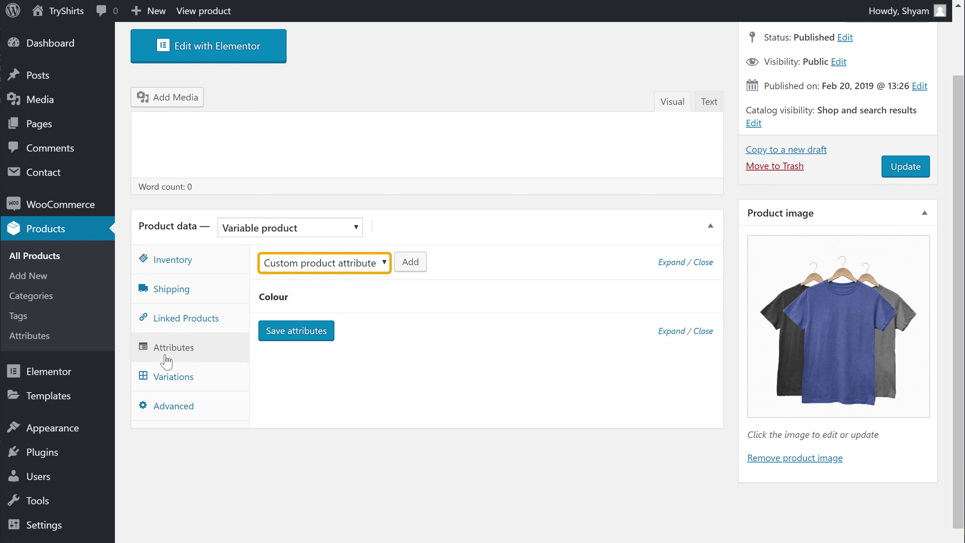
{"action": "left_click", "coordinate": [384, 262]}
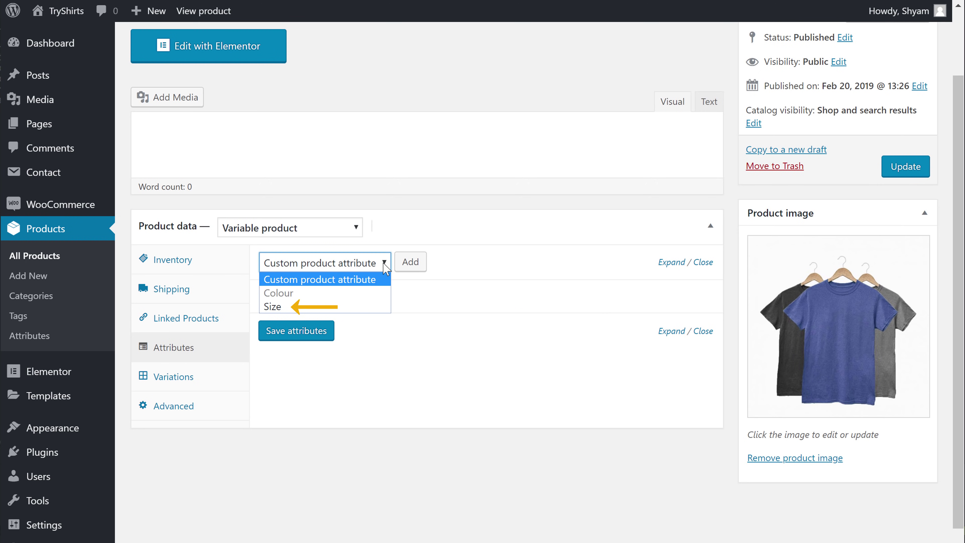
{"action": "left_click", "coordinate": [348, 311]}
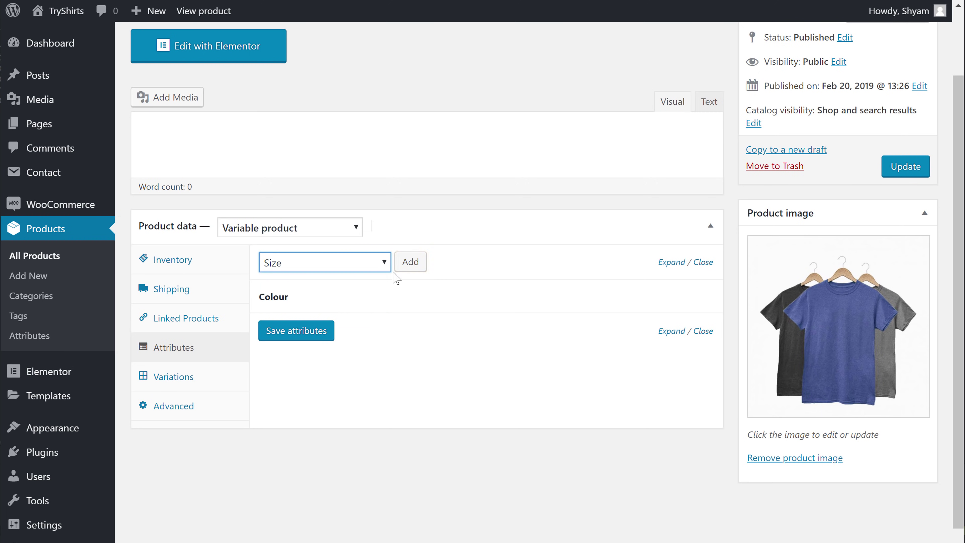
{"action": "left_click", "coordinate": [408, 271]}
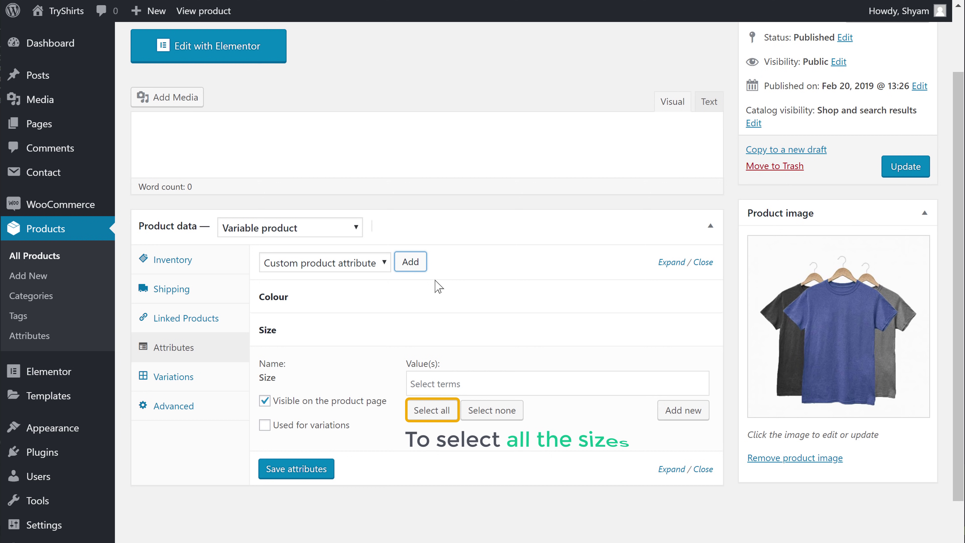
Assign all terms to the T-Shirt's Size attribute, enable it for variations and save the attributes
{"action": "left_click", "coordinate": [426, 419]}
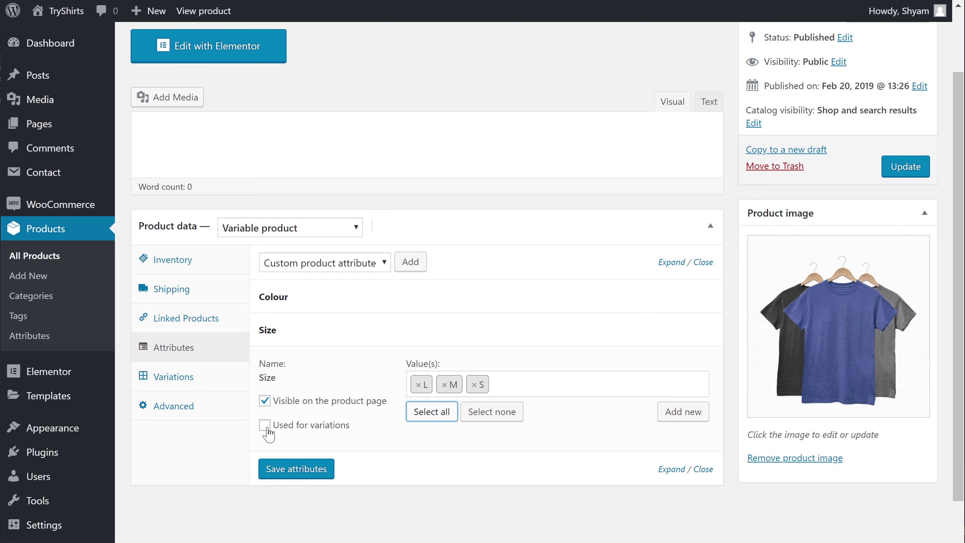
{"action": "left_click", "coordinate": [267, 428]}
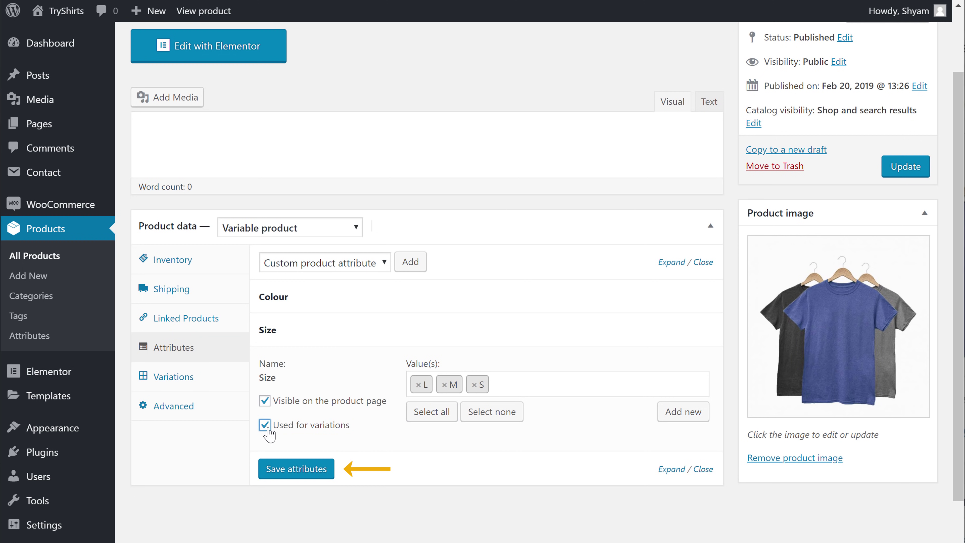
{"action": "left_click", "coordinate": [275, 472]}
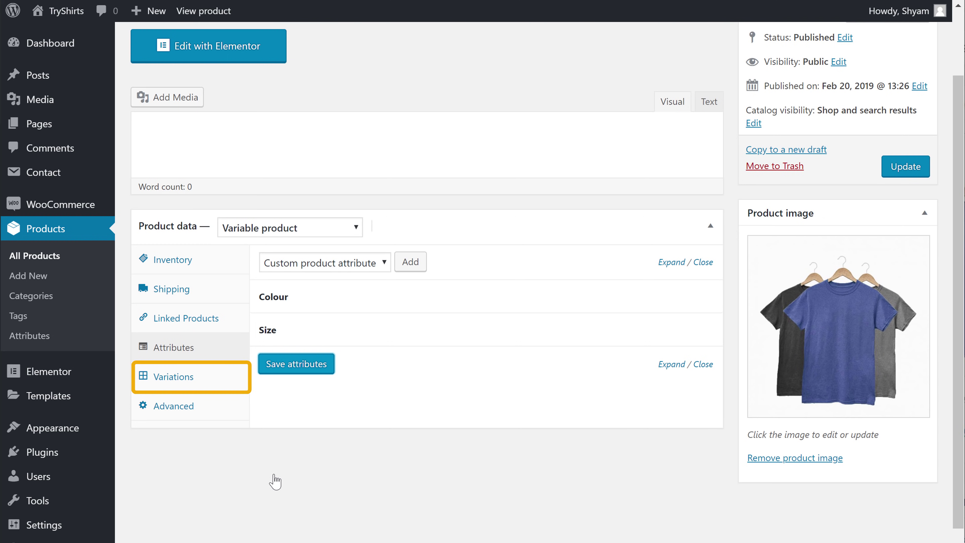
Delete all existing variations of the T-Shirt product
{"action": "left_click", "coordinate": [165, 380]}
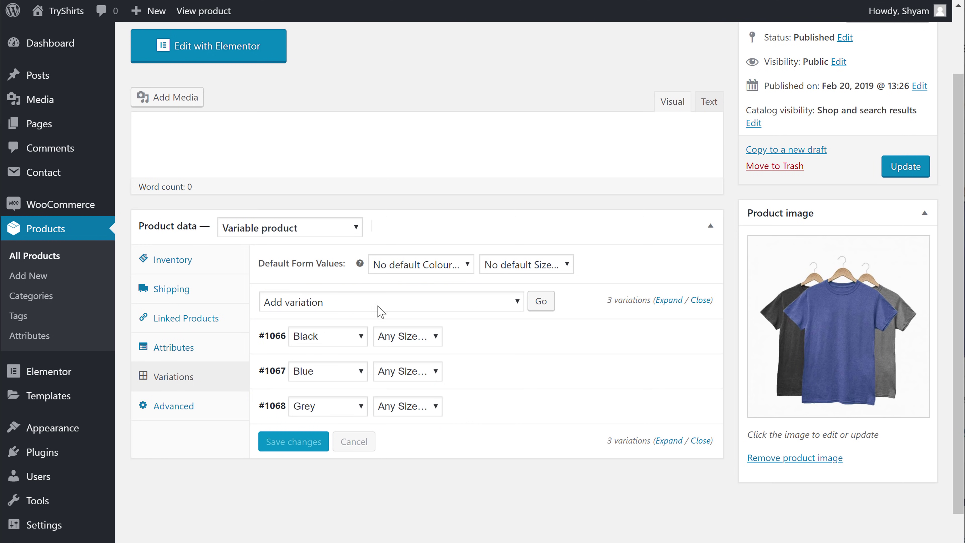
{"action": "left_click", "coordinate": [399, 303]}
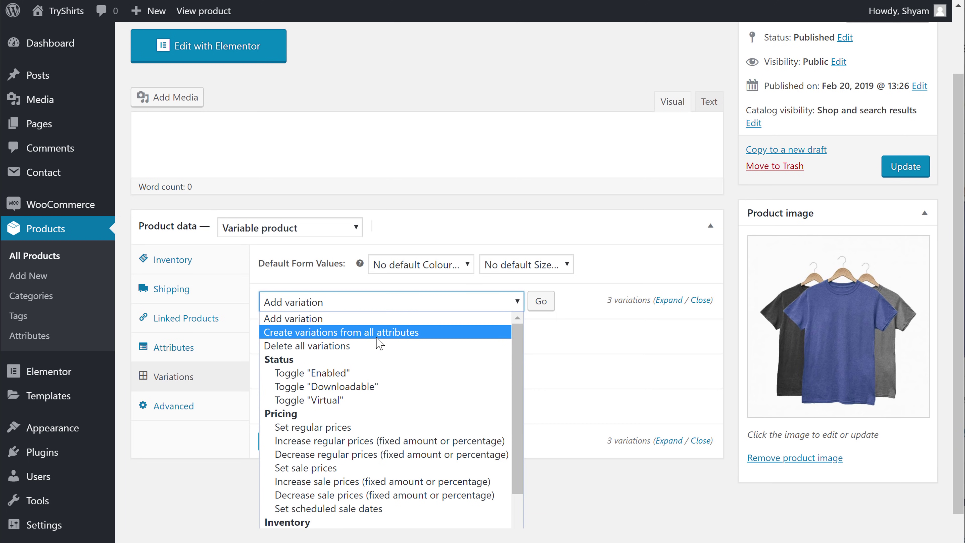
{"action": "left_click", "coordinate": [375, 345]}
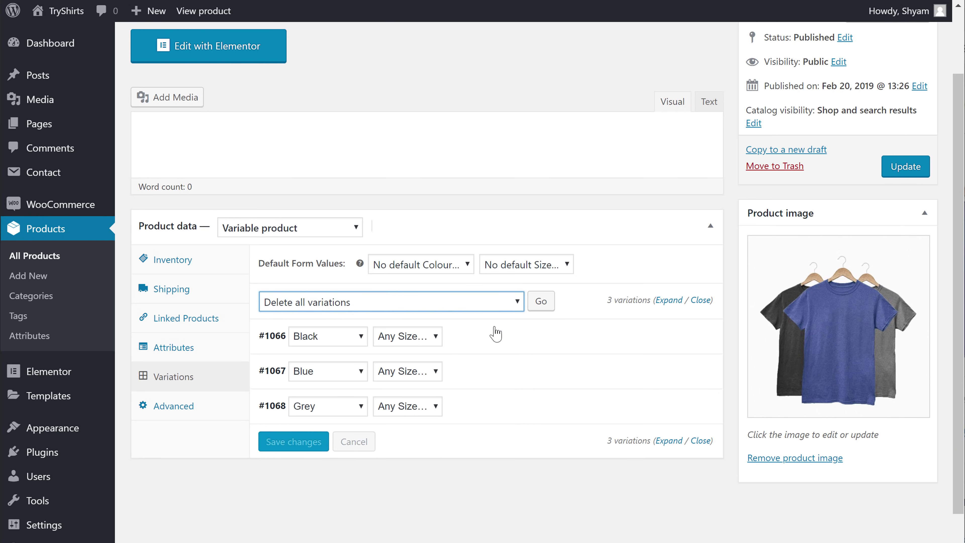
{"action": "left_click", "coordinate": [540, 309]}
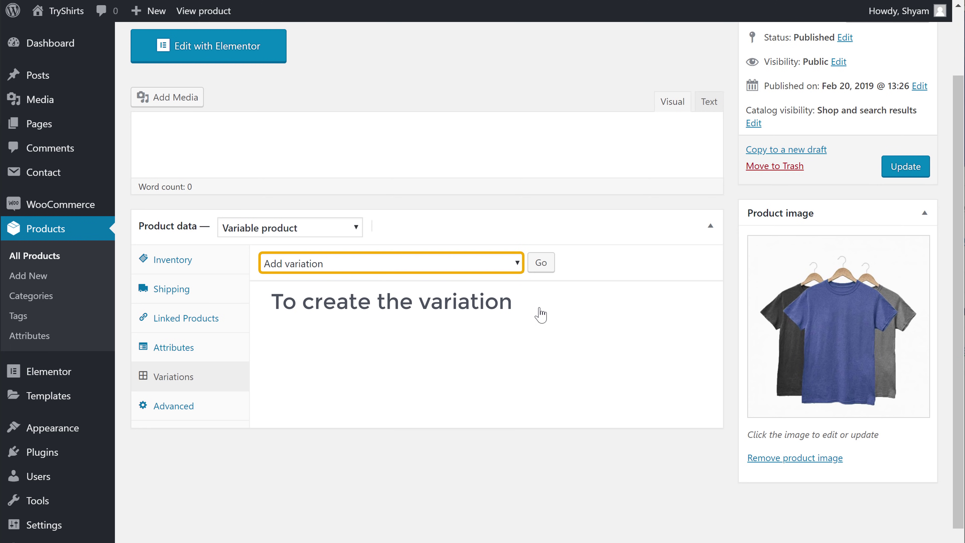
Create the T-Shirt's variations from all attributes, combining every colour with every size
{"action": "left_click", "coordinate": [505, 269]}
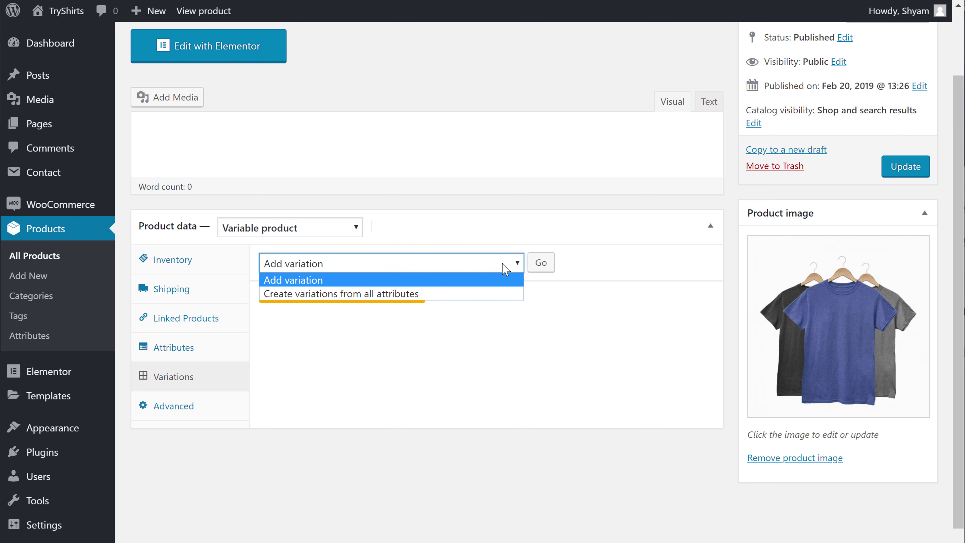
{"action": "left_click", "coordinate": [493, 294]}
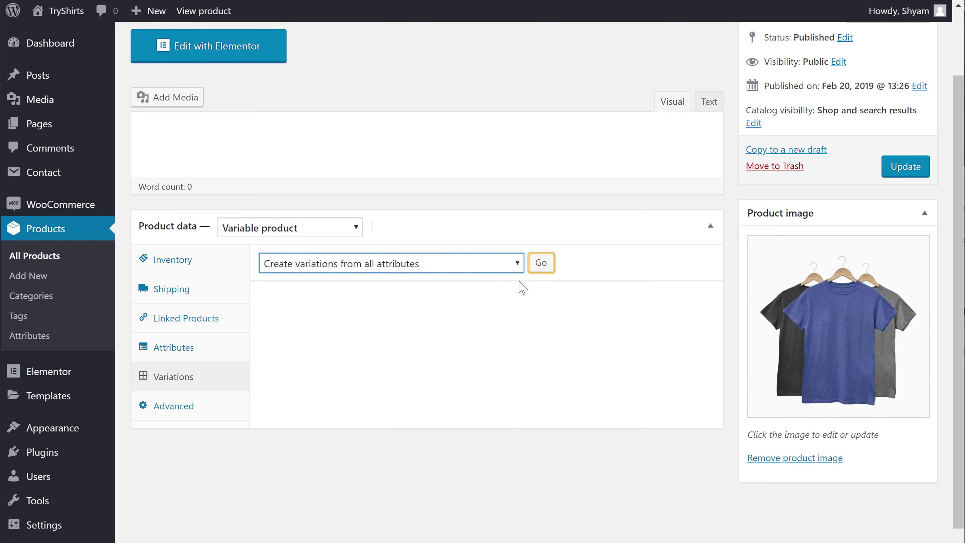
{"action": "left_click", "coordinate": [541, 266]}
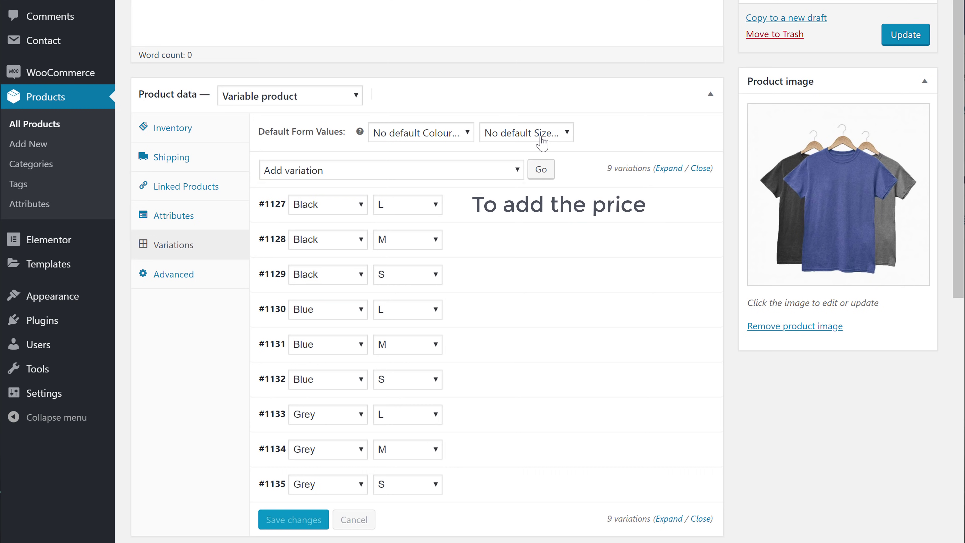
Set the regular price of all T-Shirt variations to 299 in bulk and update the product
{"action": "left_click", "coordinate": [496, 172]}
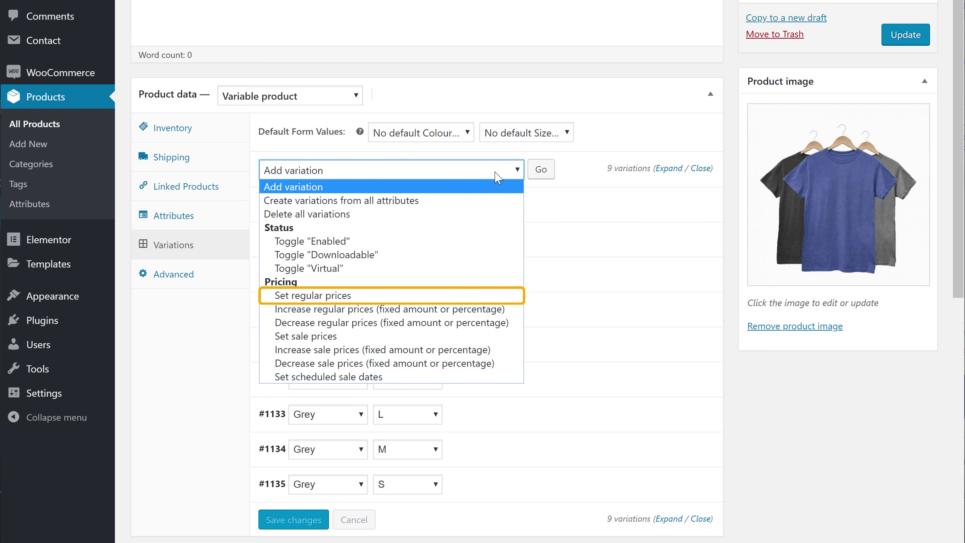
{"action": "left_click", "coordinate": [389, 296]}
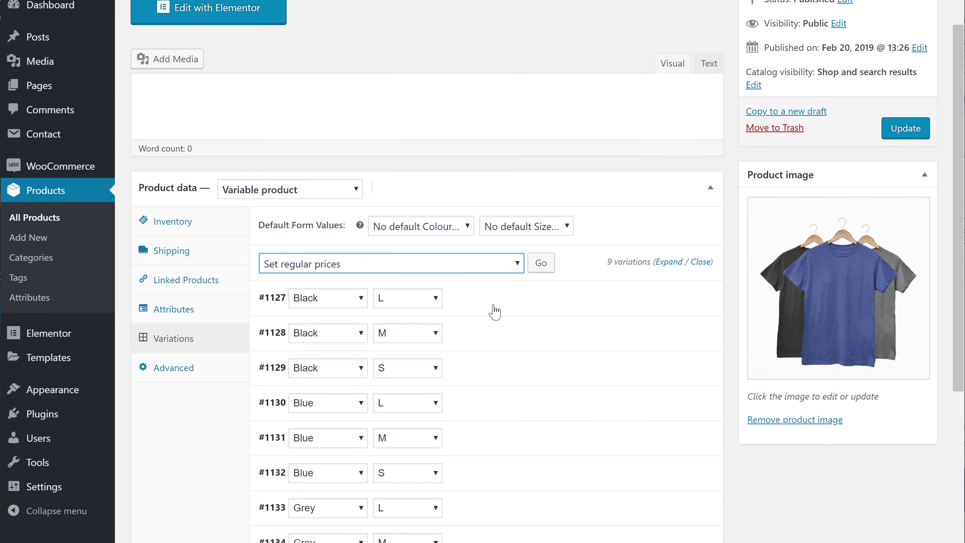
{"action": "left_click", "coordinate": [539, 170]}
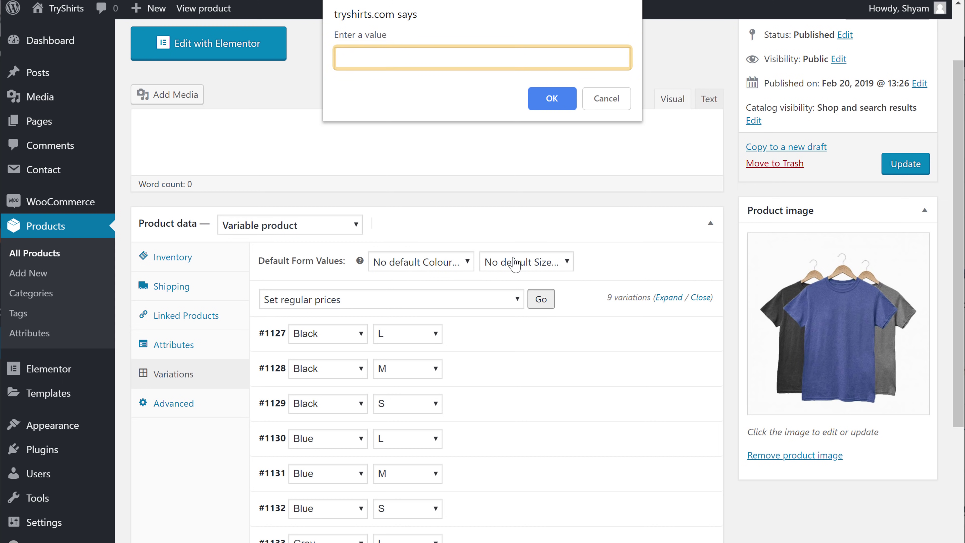
{"action": "left_click", "coordinate": [420, 59]}
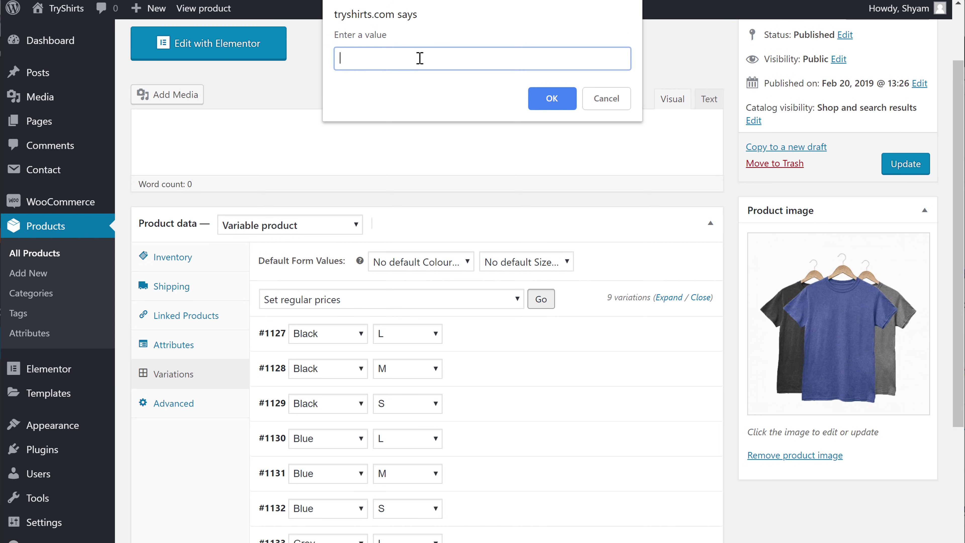
{"action": "left_click", "coordinate": [426, 97]}
{"action": "left_click", "coordinate": [550, 100]}
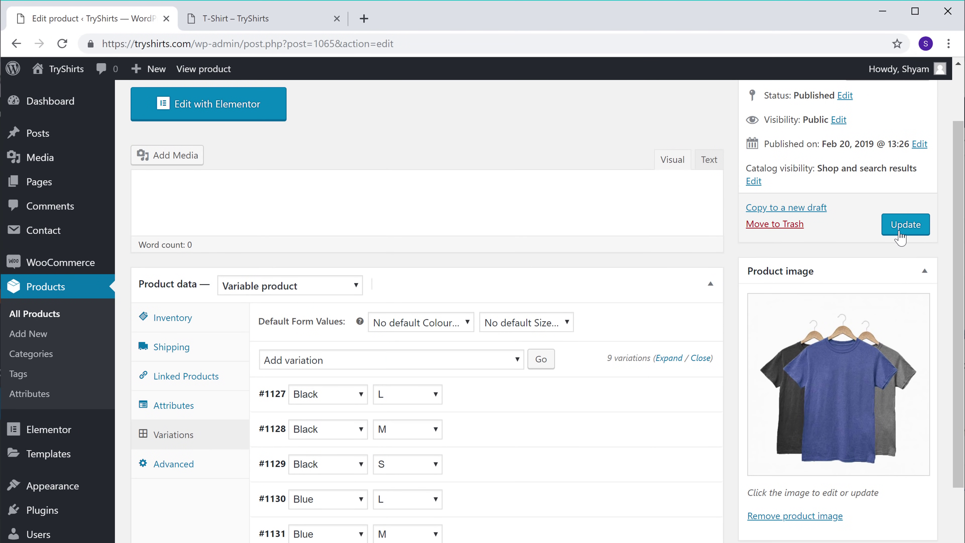
{"action": "left_click", "coordinate": [900, 39]}
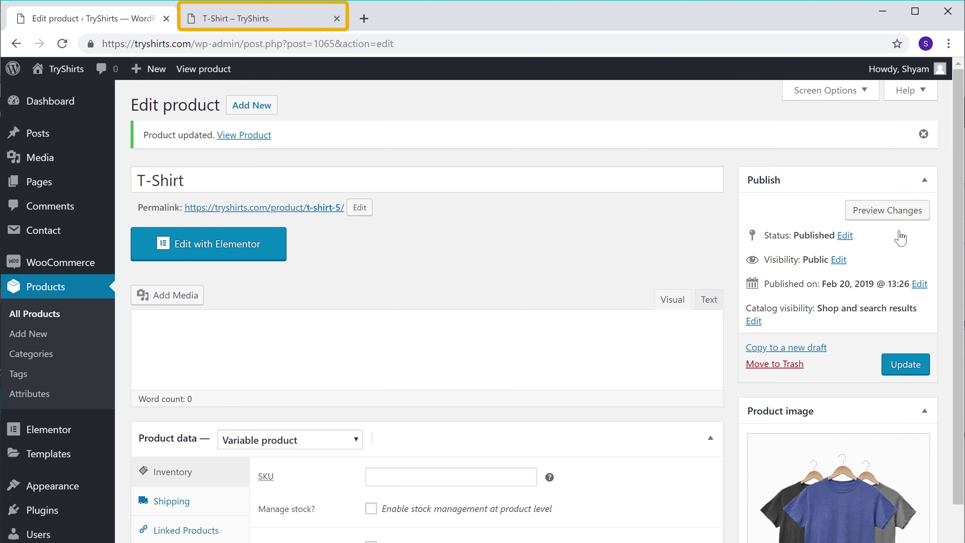
Reload the T-Shirt's store page and check its options by choosing colour Blue and size L
{"action": "left_click", "coordinate": [224, 26]}
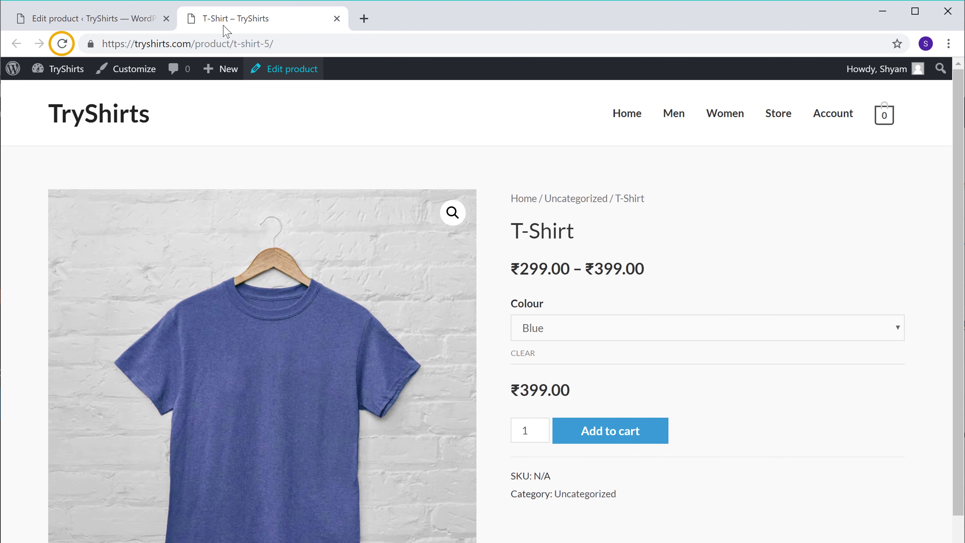
{"action": "left_click", "coordinate": [63, 44]}
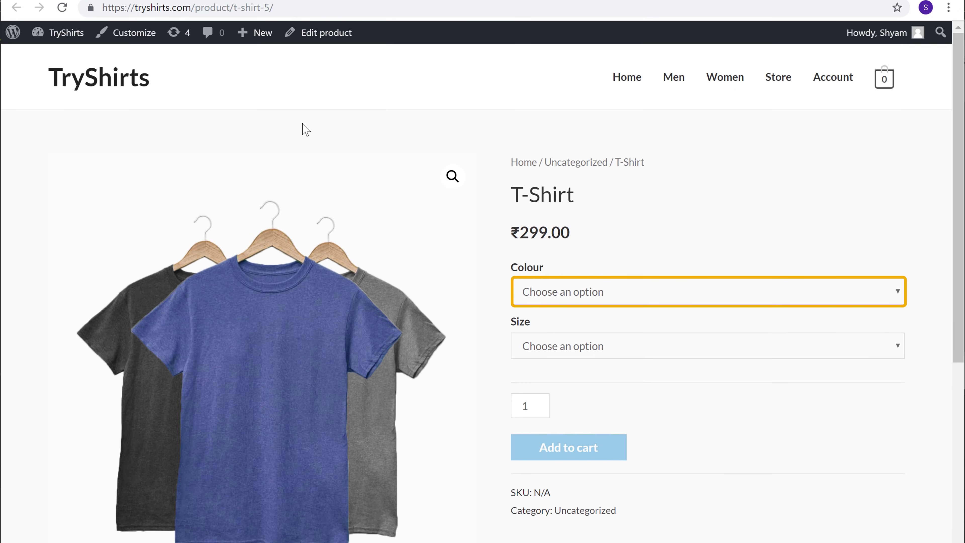
{"action": "left_click", "coordinate": [624, 271]}
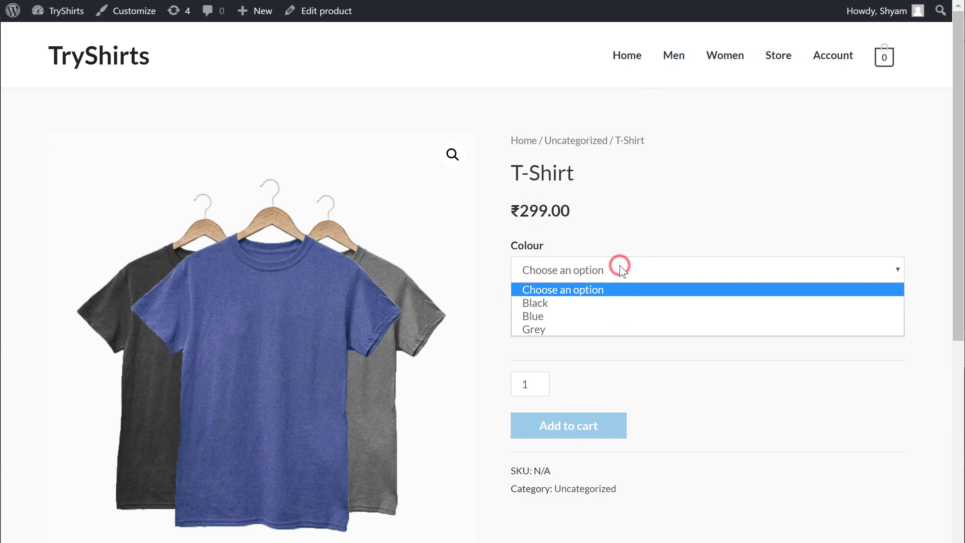
{"action": "left_click", "coordinate": [609, 316]}
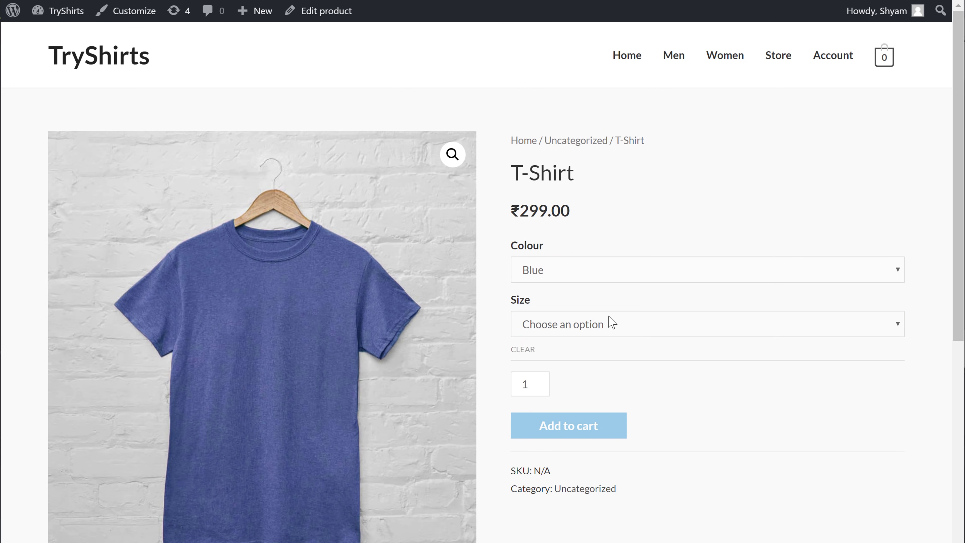
{"action": "left_click", "coordinate": [631, 325]}
{"action": "left_click", "coordinate": [632, 357]}
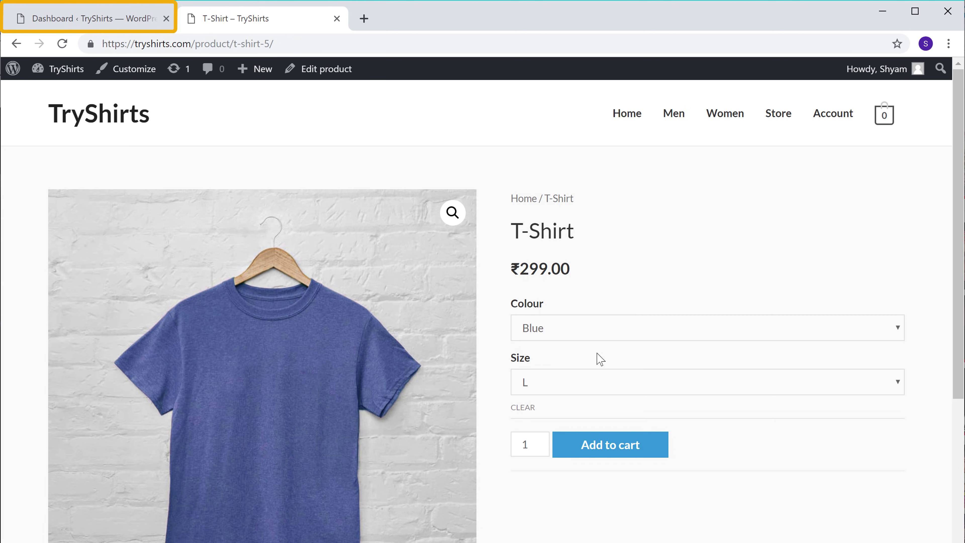
Search the plugin directory for "Variation Swatches", then install and activate the WooCommerce Variation Swatches plugin
{"action": "left_click", "coordinate": [61, 26]}
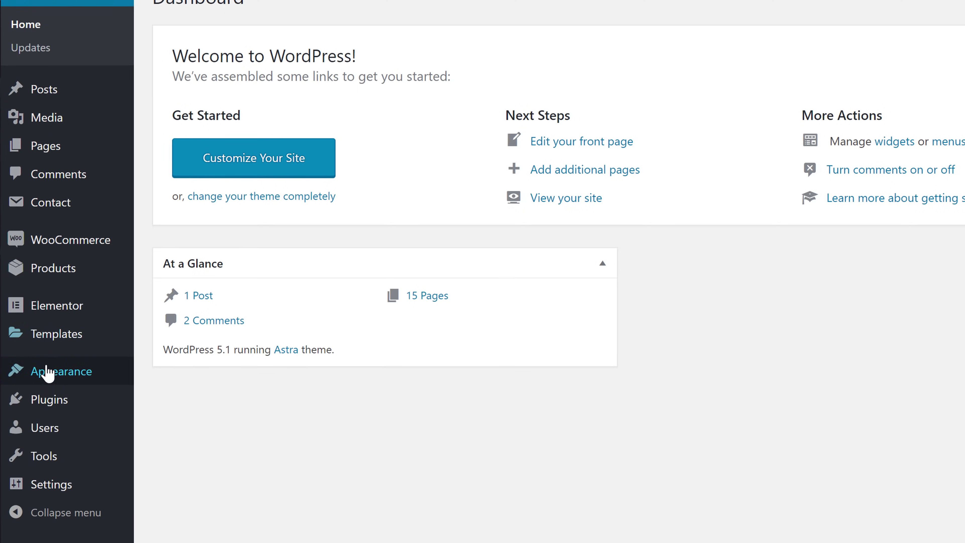
{"action": "mouse_move", "coordinate": [47, 409]}
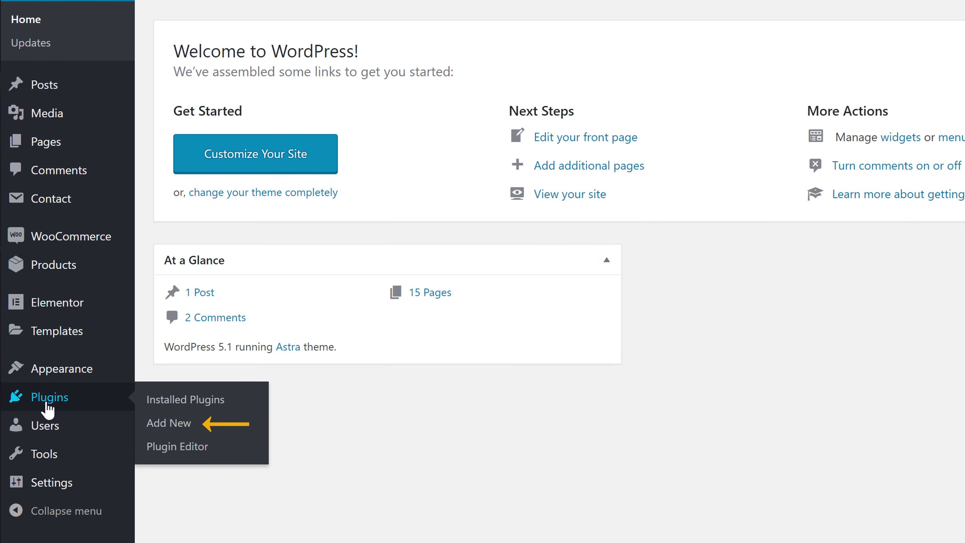
{"action": "left_click", "coordinate": [161, 432]}
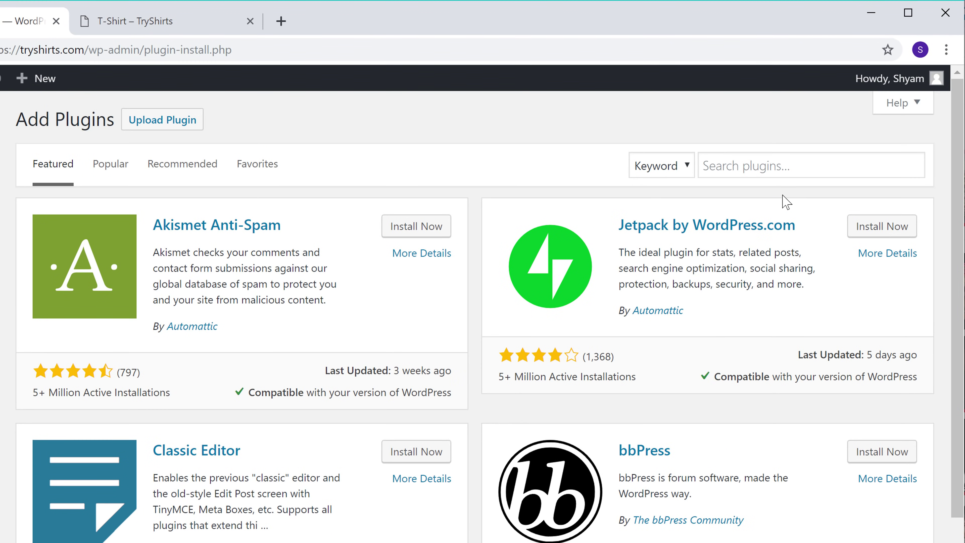
{"action": "left_click", "coordinate": [826, 145]}
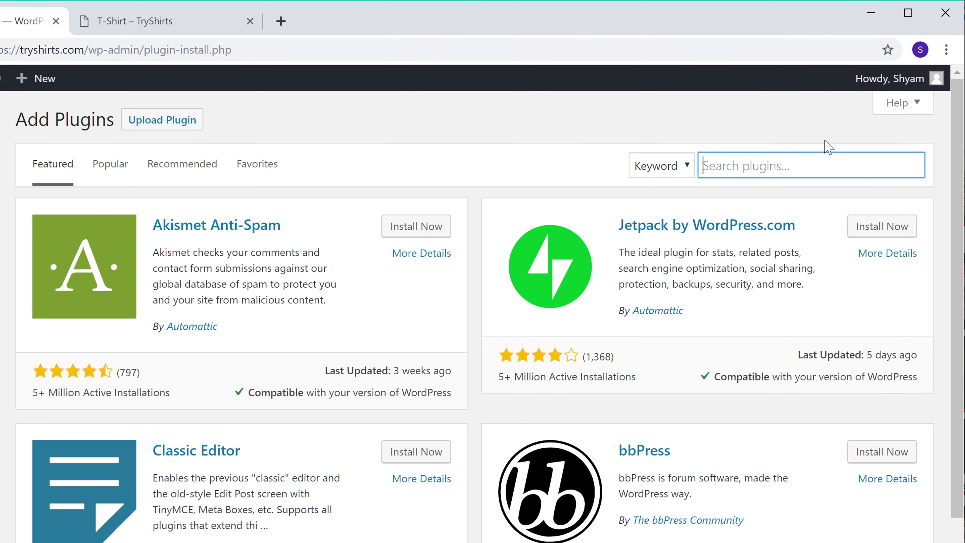
{"action": "type", "text": "Variation Swatches"}
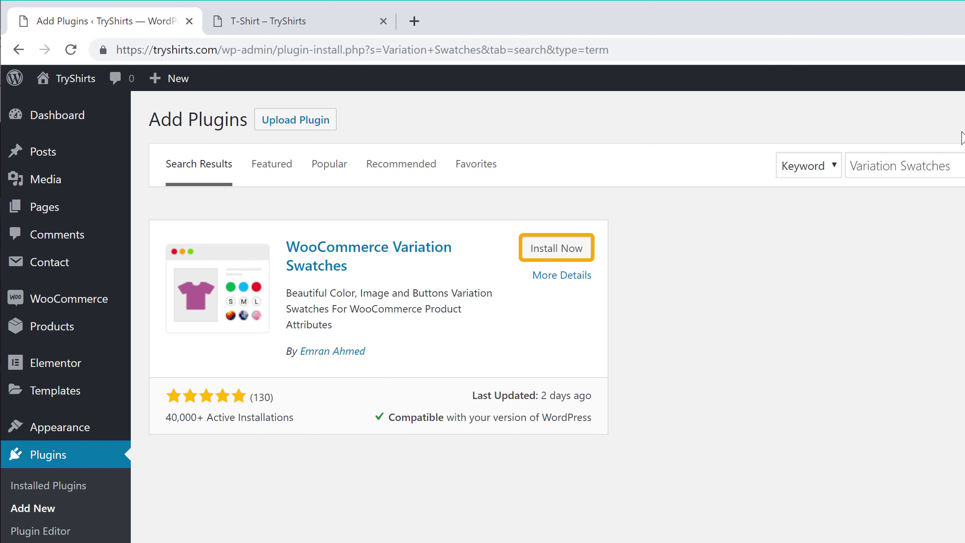
{"action": "left_click", "coordinate": [544, 253]}
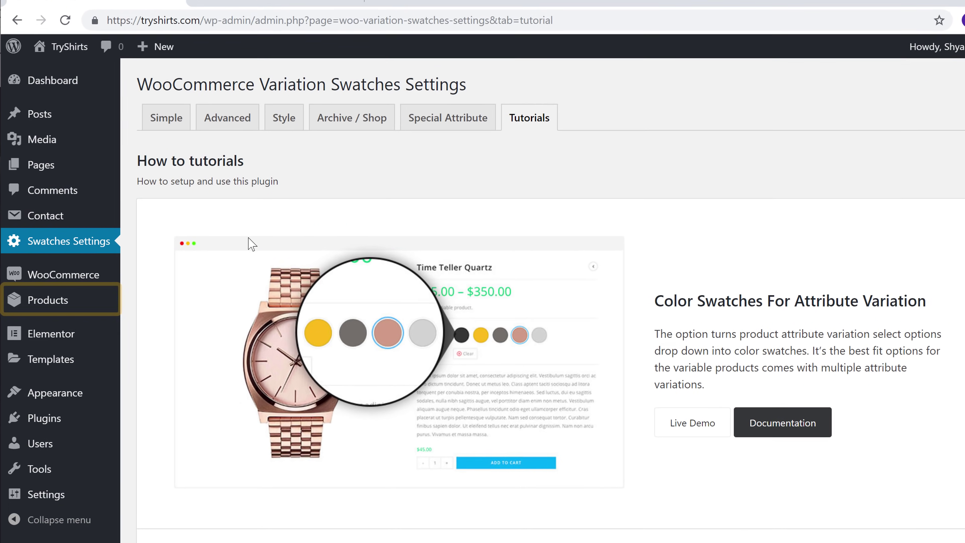
Set the Colour product attribute's type to Color, update it and reload the T-Shirt's store page
{"action": "mouse_move", "coordinate": [44, 308]}
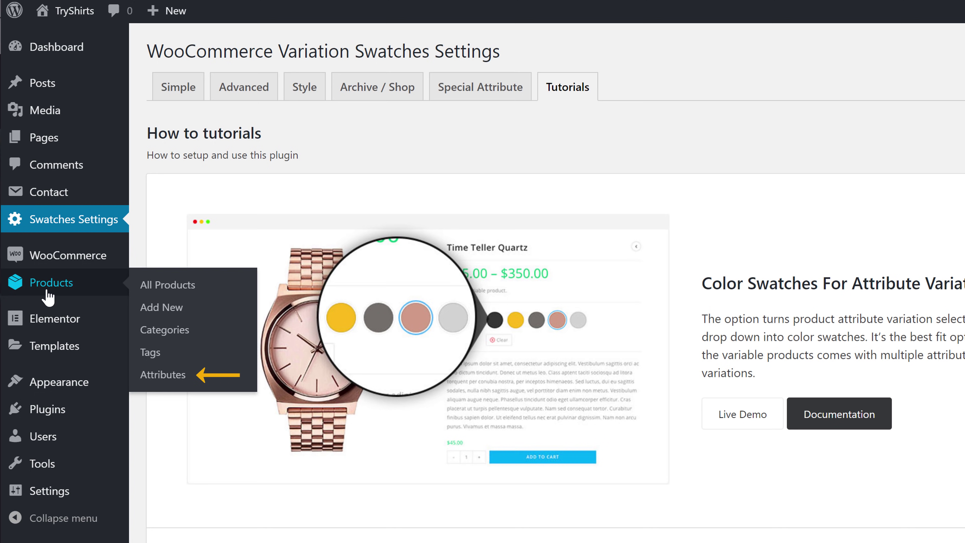
{"action": "left_click", "coordinate": [152, 382]}
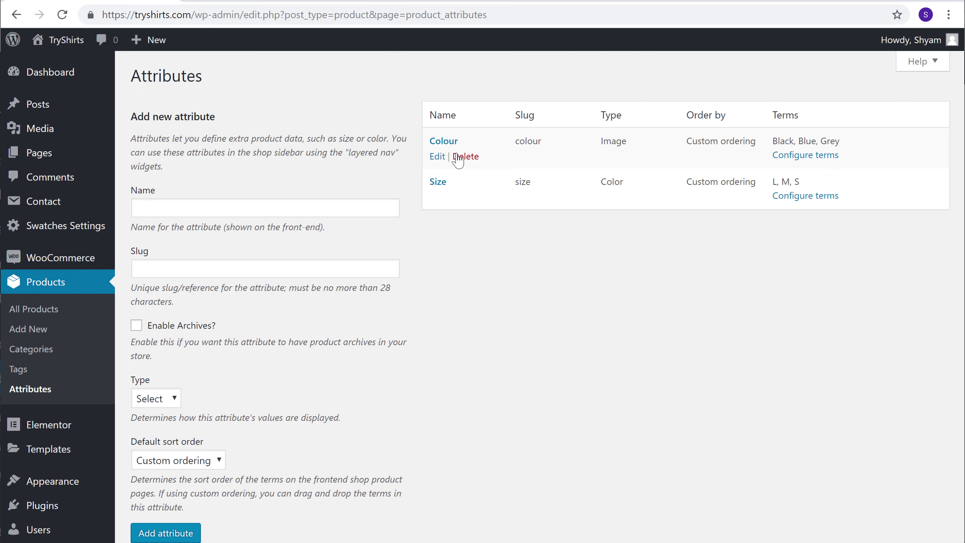
{"action": "left_click", "coordinate": [439, 158]}
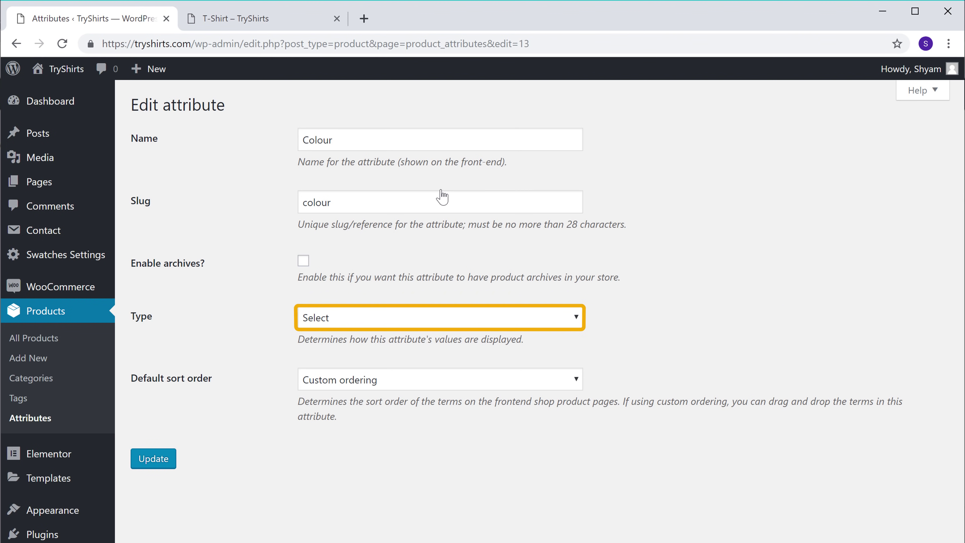
{"action": "left_click", "coordinate": [355, 324]}
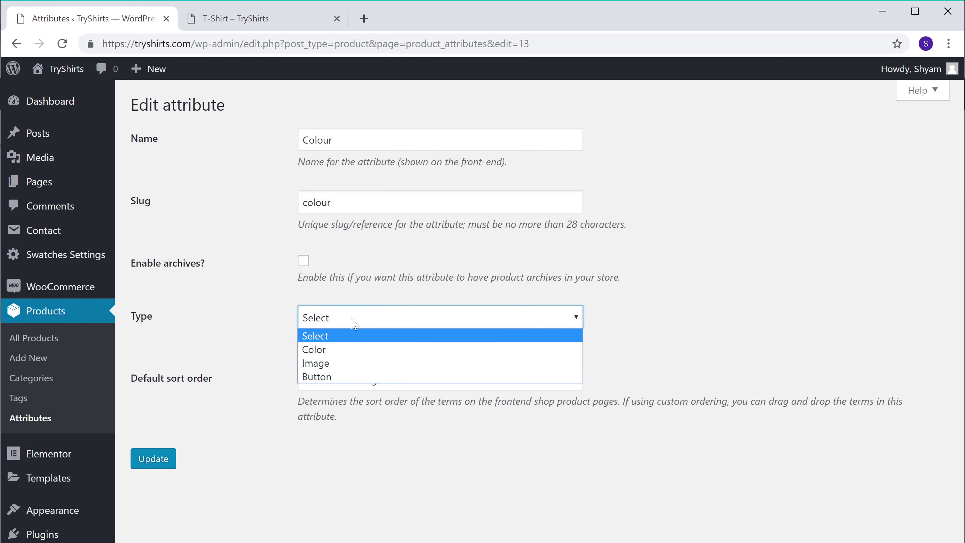
{"action": "left_click", "coordinate": [339, 350]}
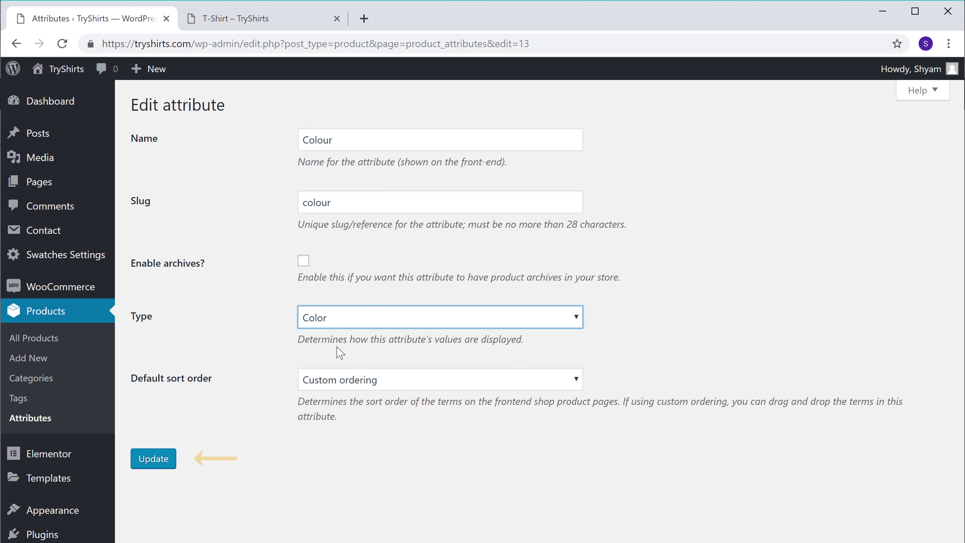
{"action": "left_click", "coordinate": [152, 472]}
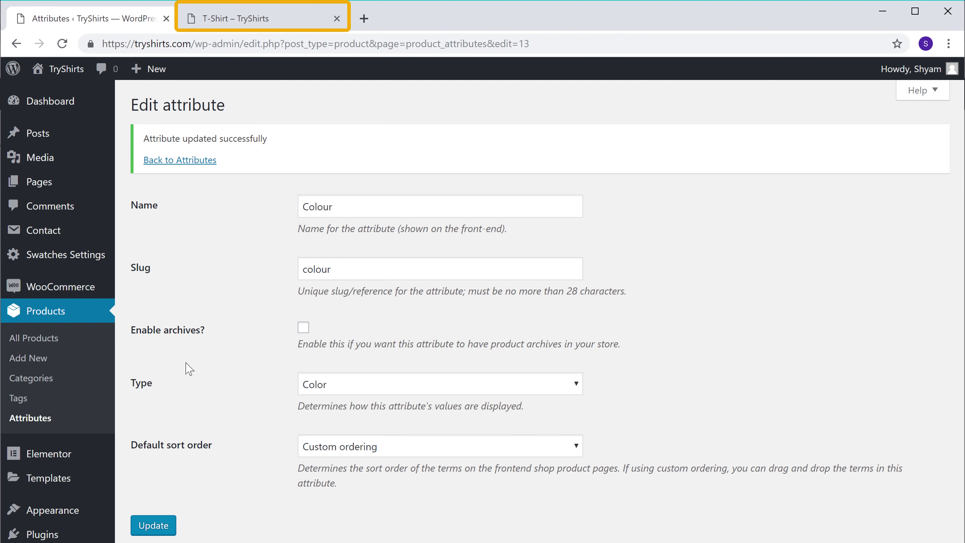
{"action": "left_click", "coordinate": [227, 23]}
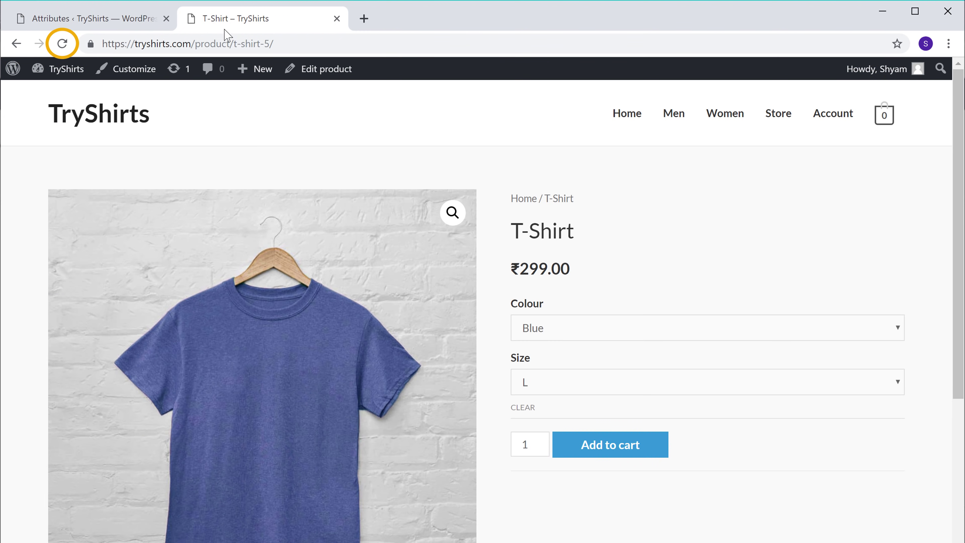
{"action": "left_click", "coordinate": [63, 45]}
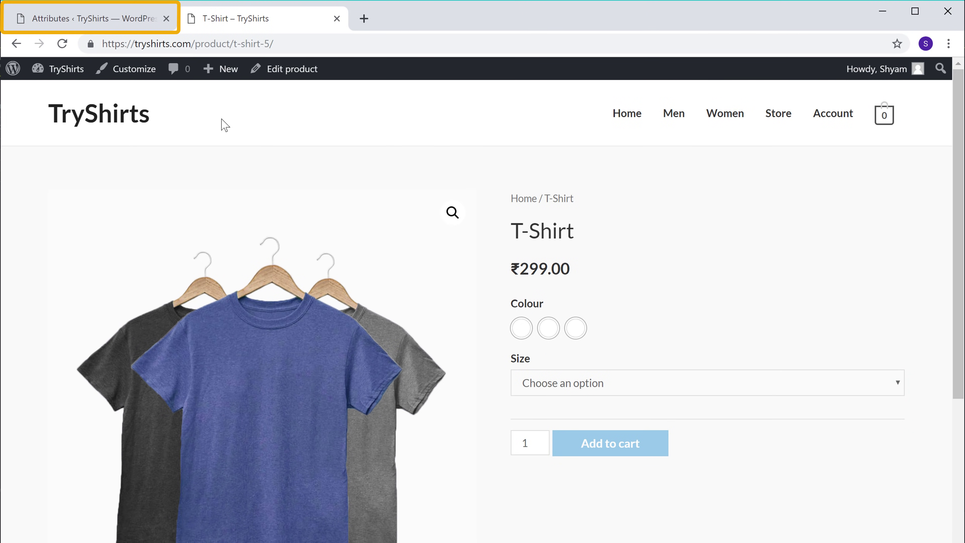
Open the Colour attribute's terms, set the Black term's swatch colour to black and update it
{"action": "left_click", "coordinate": [87, 21]}
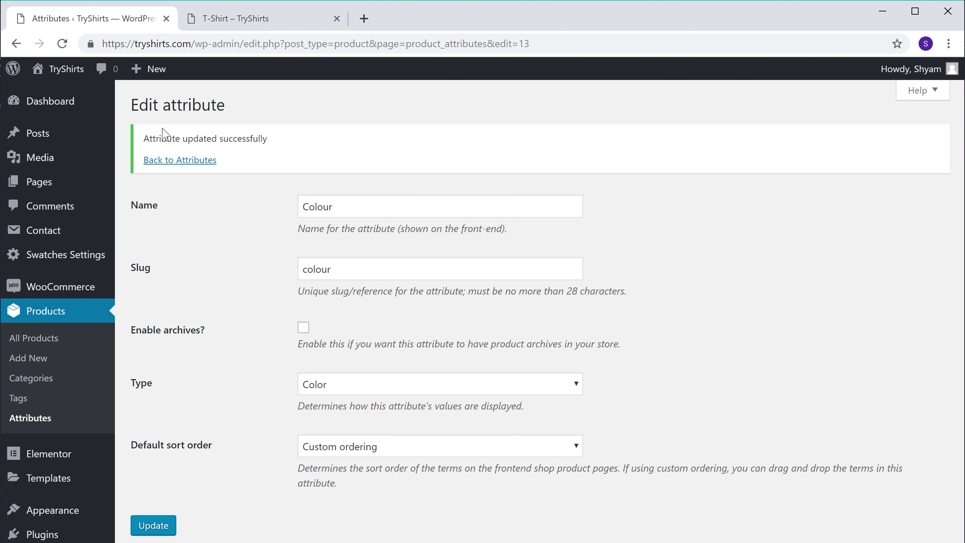
{"action": "left_click", "coordinate": [173, 161]}
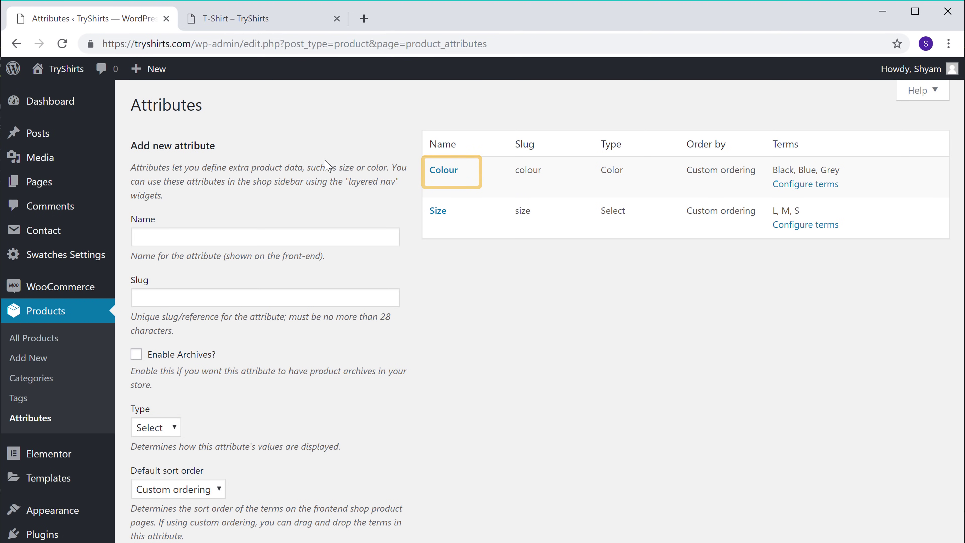
{"action": "left_click", "coordinate": [441, 172]}
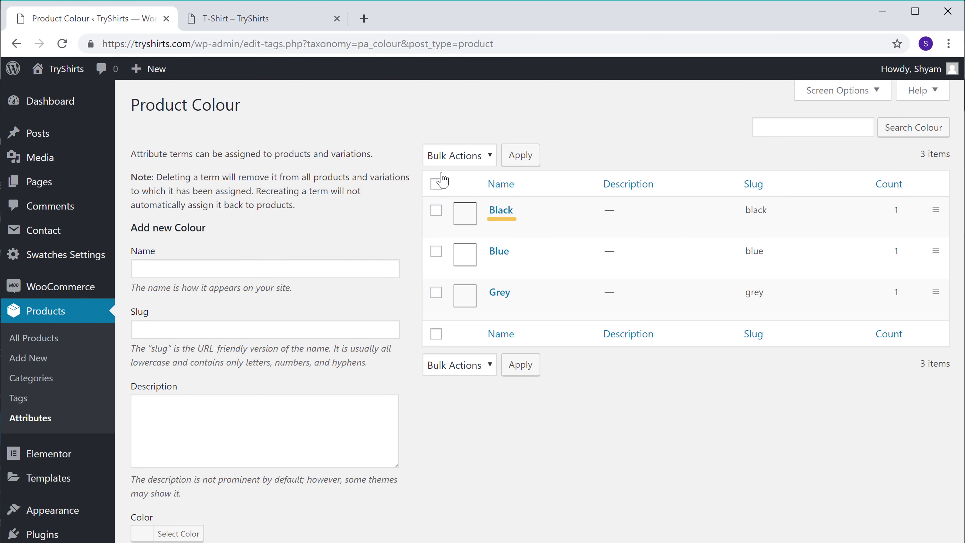
{"action": "left_click", "coordinate": [498, 213]}
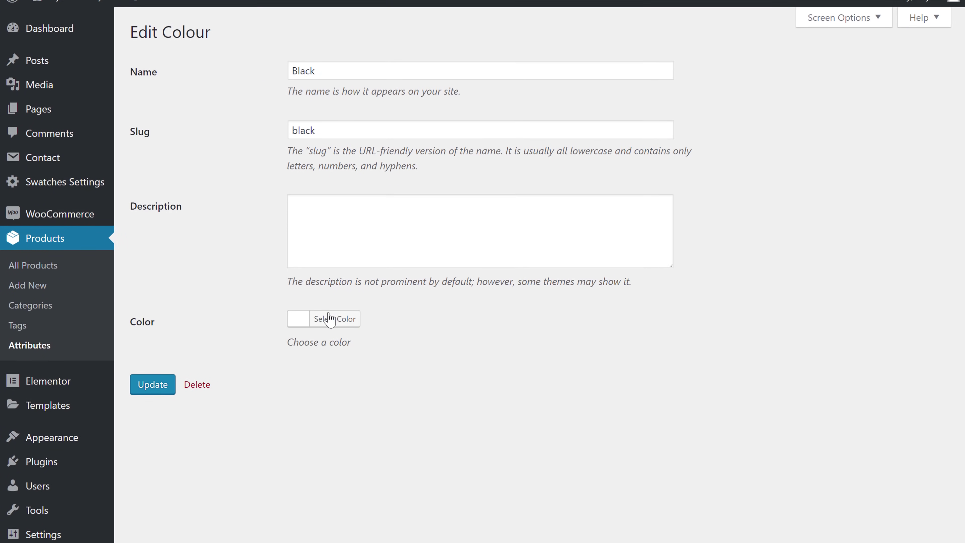
{"action": "left_click", "coordinate": [317, 319]}
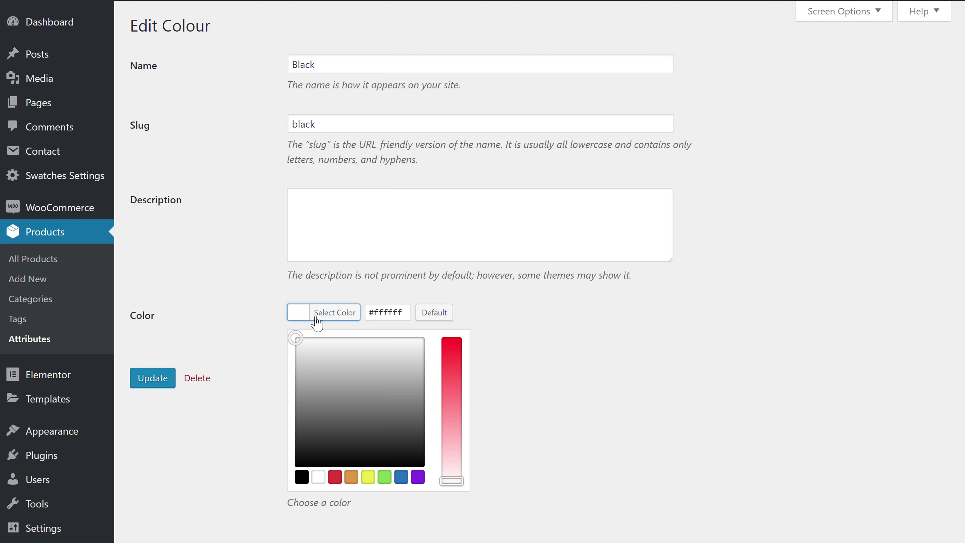
{"action": "left_click", "coordinate": [301, 478]}
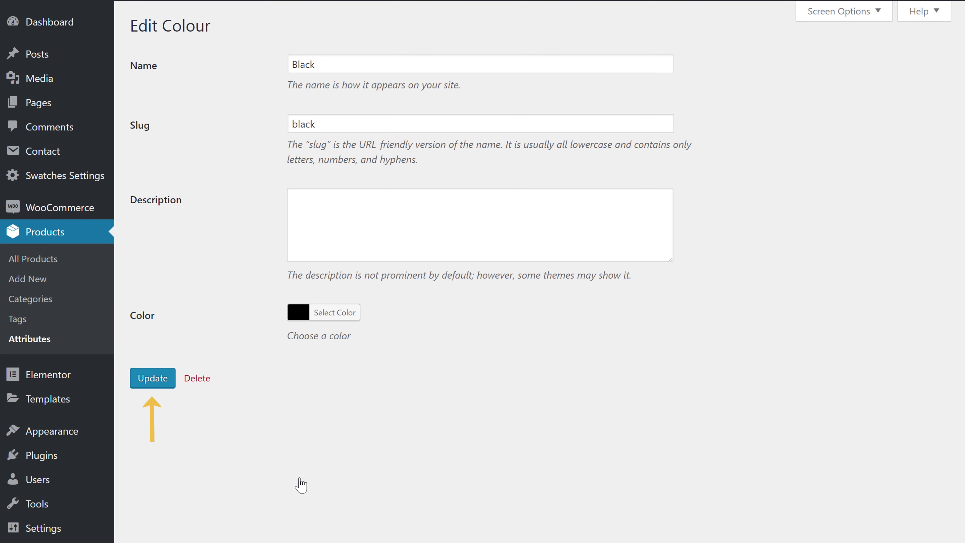
{"action": "left_click", "coordinate": [147, 386]}
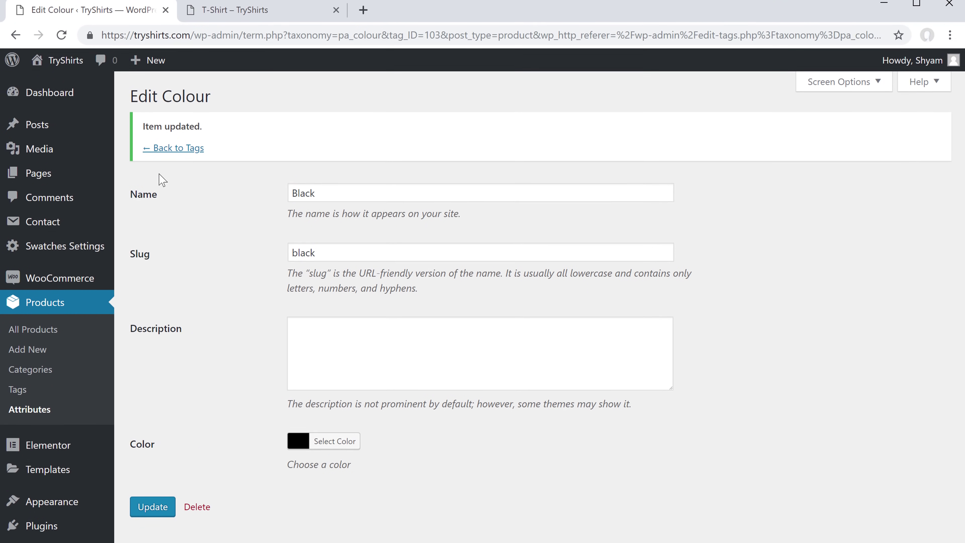
{"action": "left_click", "coordinate": [162, 148]}
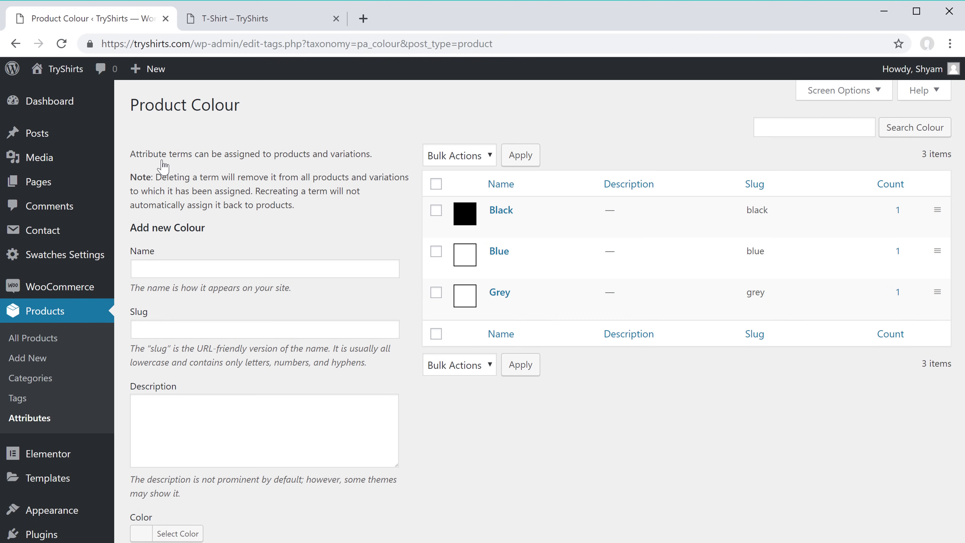
Set the Blue term's swatch colour to blue, update it and return to the Colour terms list
{"action": "left_click", "coordinate": [495, 260]}
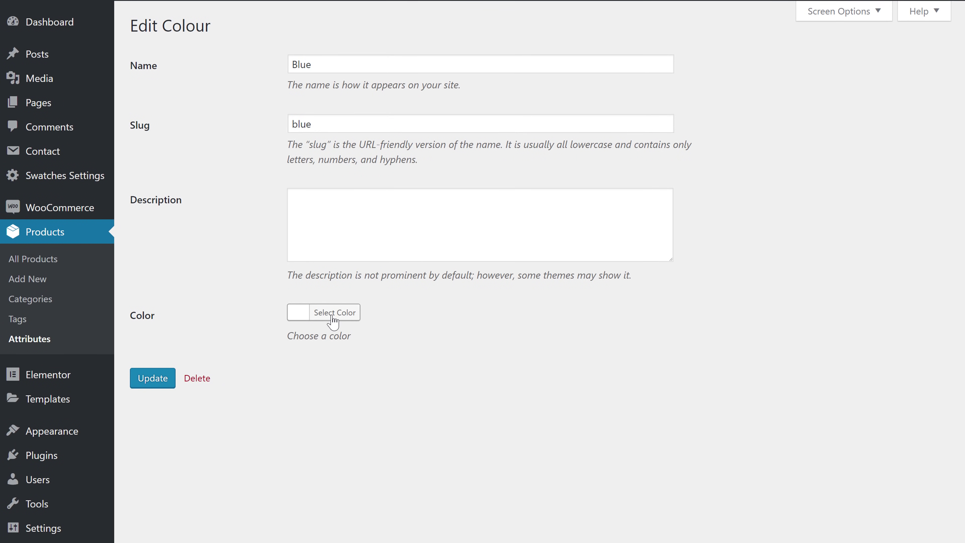
{"action": "left_click", "coordinate": [318, 315]}
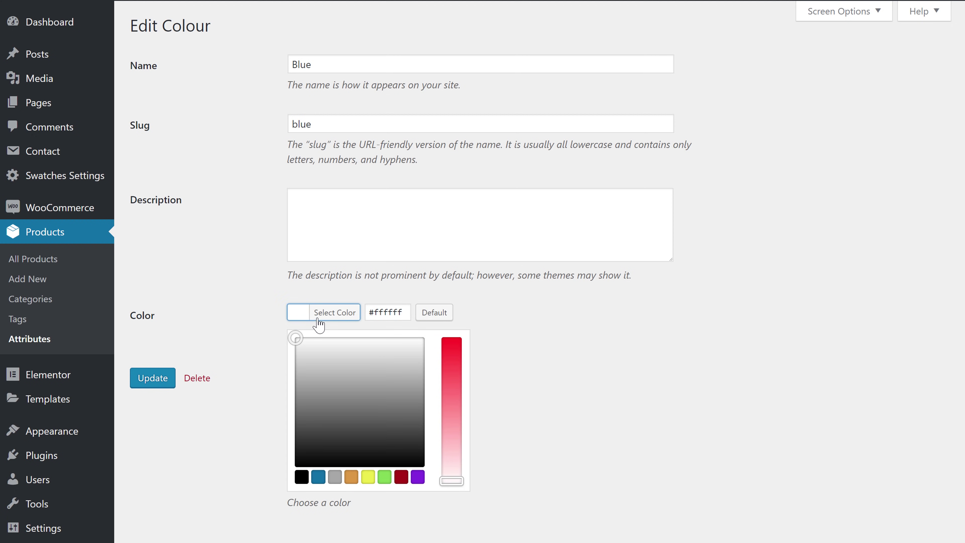
{"action": "left_click", "coordinate": [318, 478]}
{"action": "left_click", "coordinate": [318, 481]}
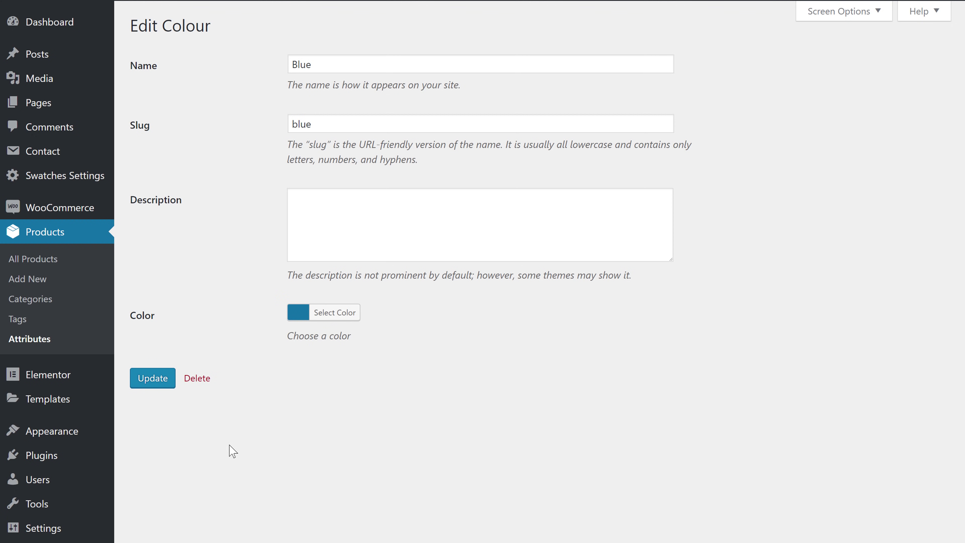
{"action": "left_click", "coordinate": [149, 387]}
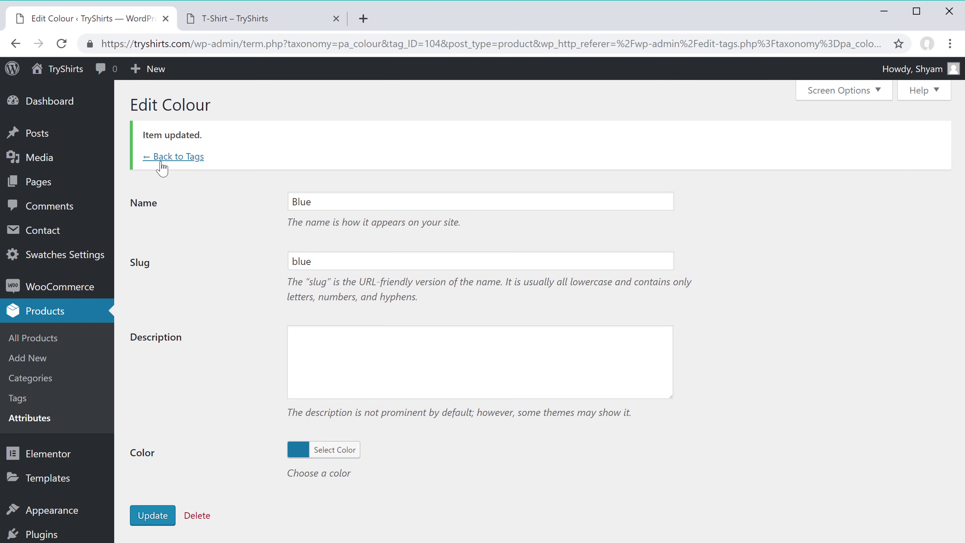
{"action": "left_click", "coordinate": [160, 80]}
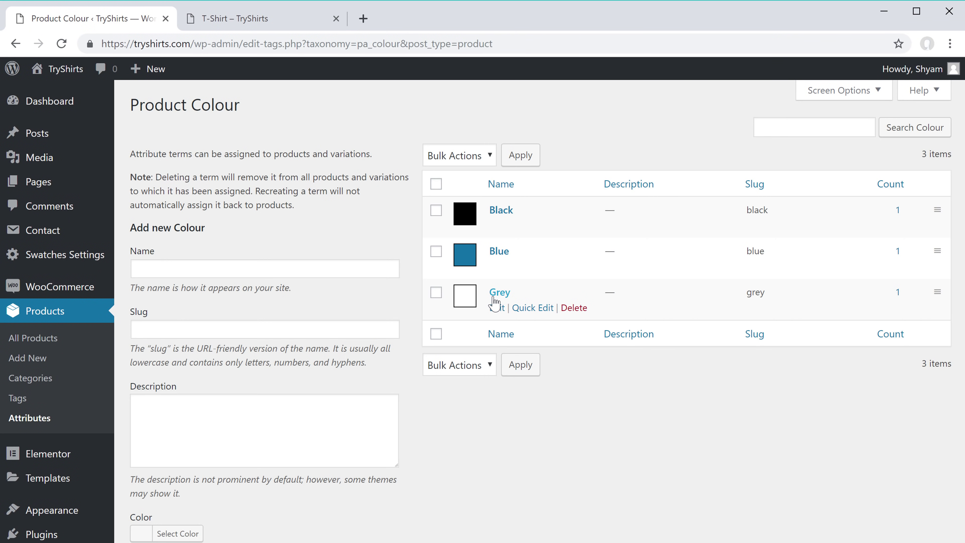
Set the Grey term's swatch colour to grey, update it and reload the T-Shirt's store page
{"action": "left_click", "coordinate": [494, 298]}
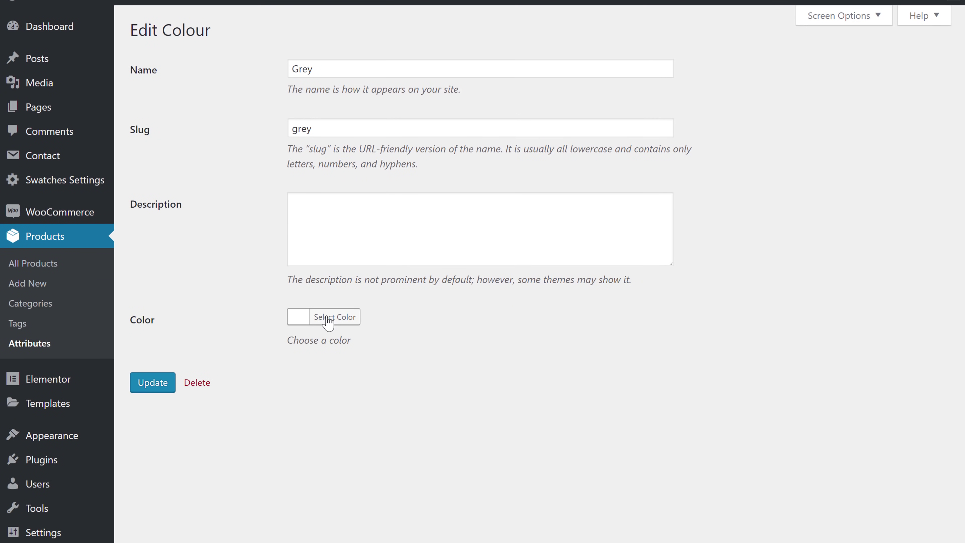
{"action": "left_click", "coordinate": [319, 398]}
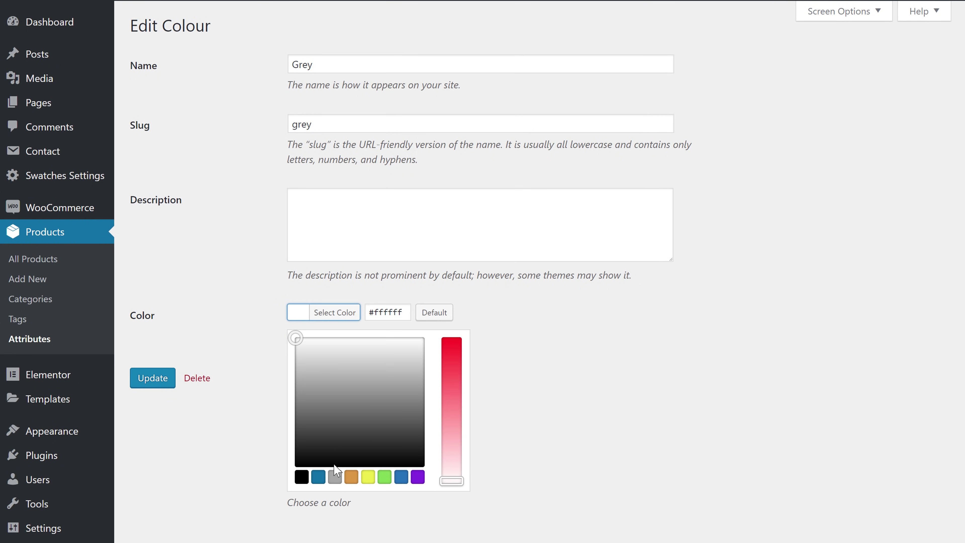
{"action": "left_click", "coordinate": [334, 477]}
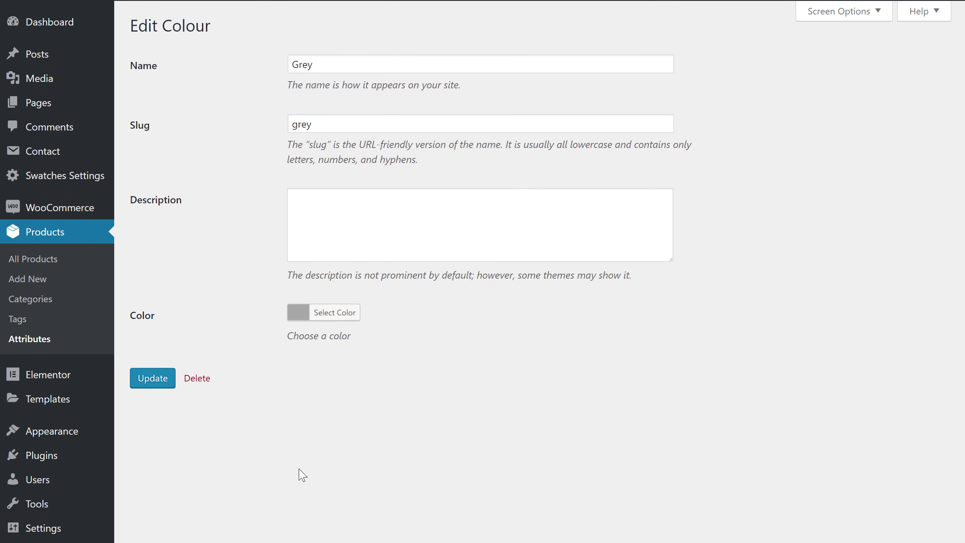
{"action": "left_click", "coordinate": [142, 383]}
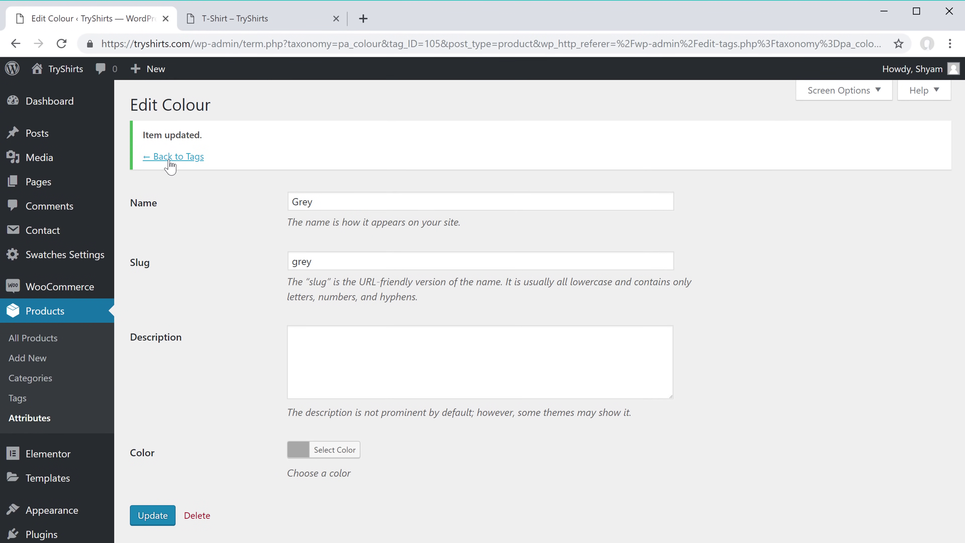
{"action": "left_click", "coordinate": [169, 160]}
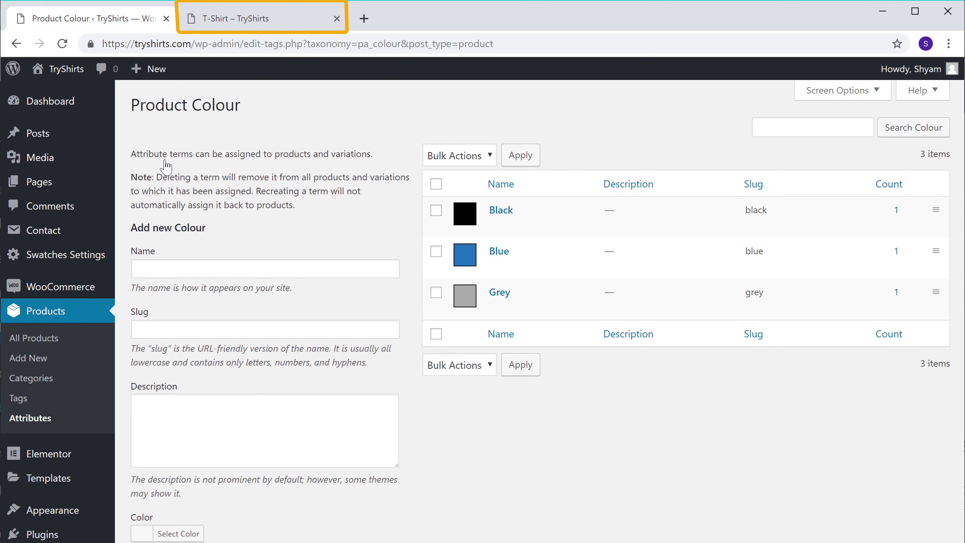
{"action": "left_click", "coordinate": [224, 28]}
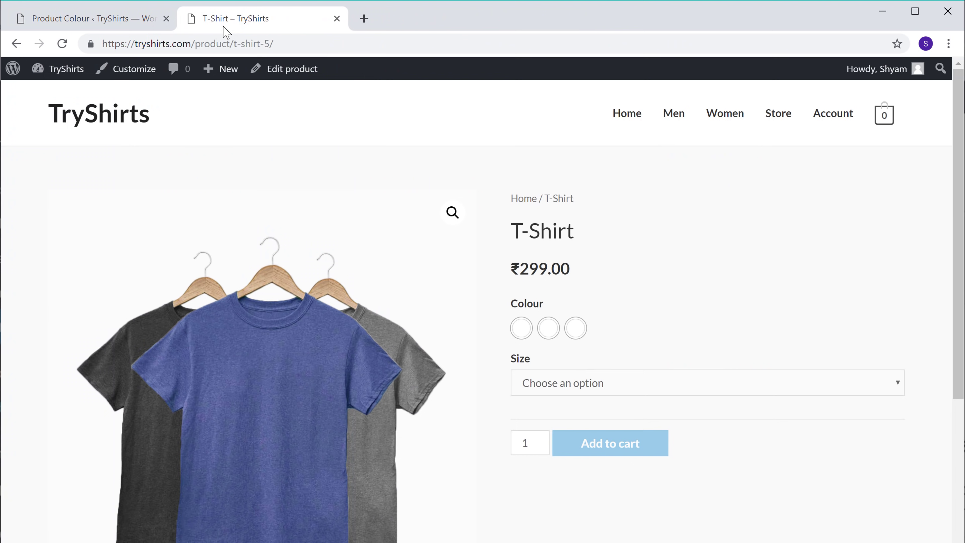
{"action": "left_click", "coordinate": [61, 49]}
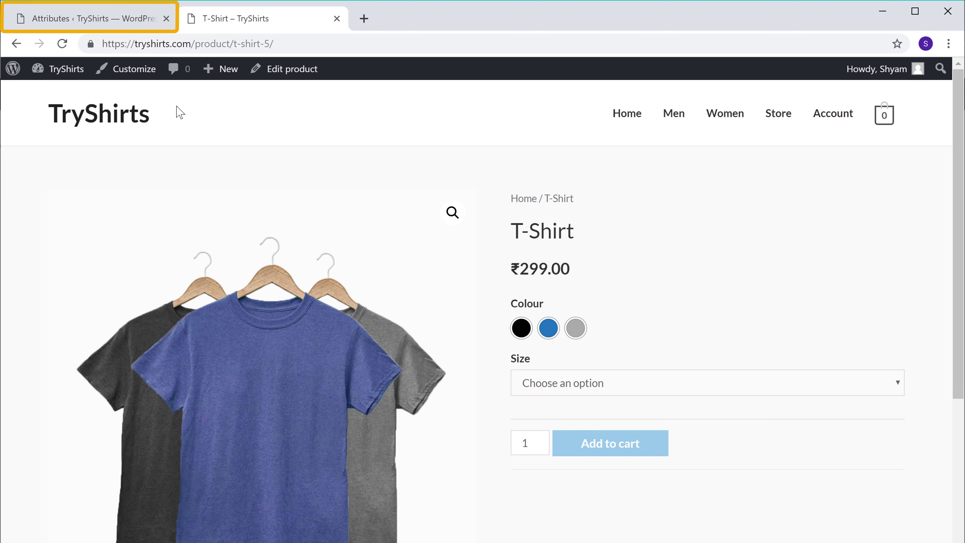
Set the Size product attribute's type to Button, update it and reload the T-Shirt's store page
{"action": "left_click", "coordinate": [81, 34]}
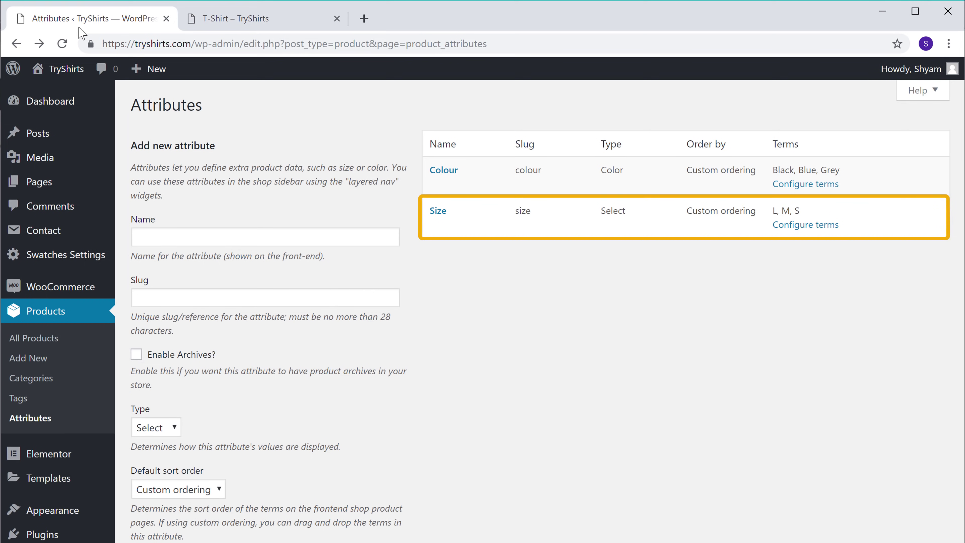
{"action": "mouse_move", "coordinate": [464, 209]}
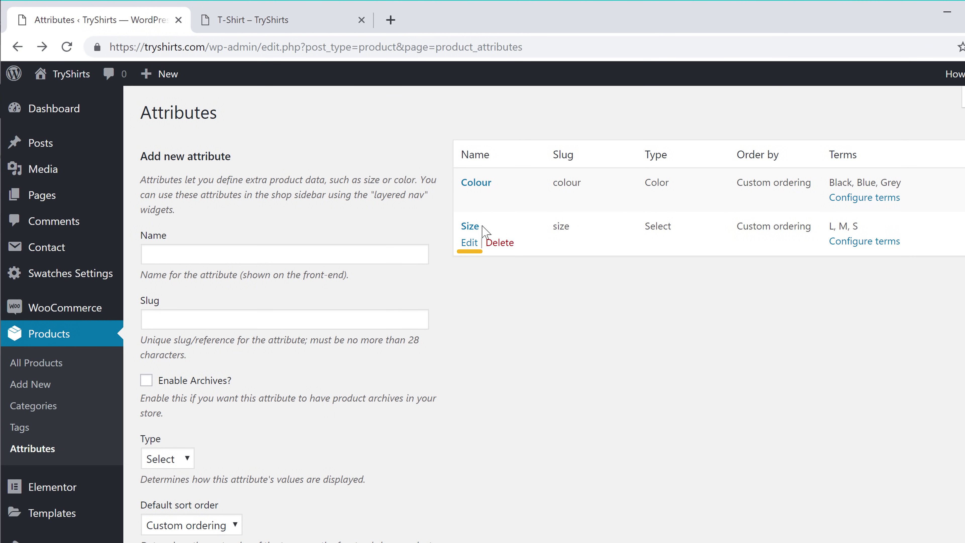
{"action": "left_click", "coordinate": [470, 244]}
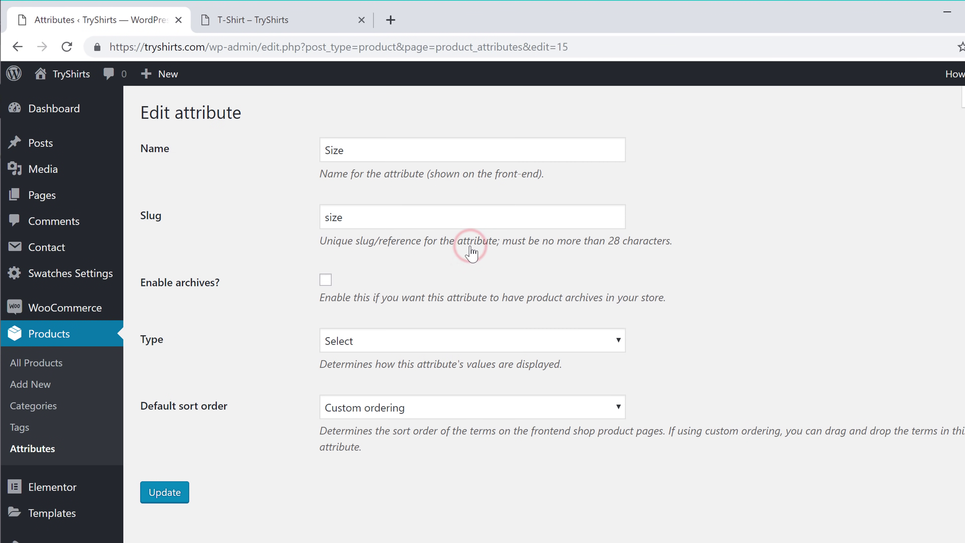
{"action": "left_click", "coordinate": [364, 341]}
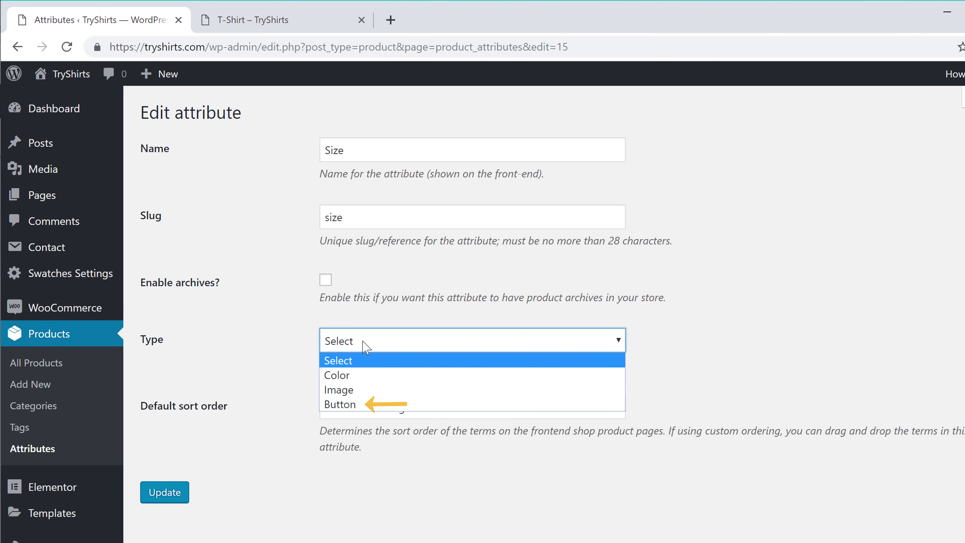
{"action": "left_click", "coordinate": [361, 404]}
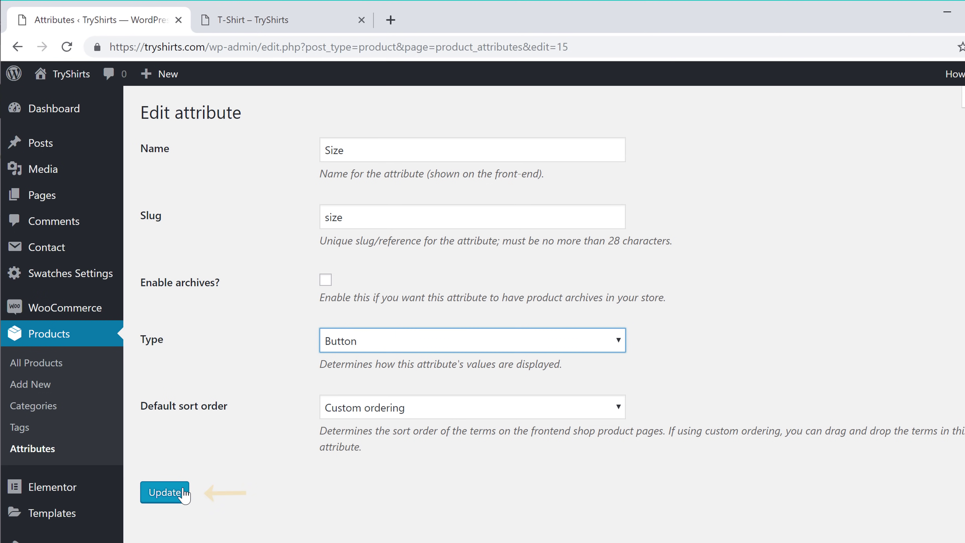
{"action": "left_click", "coordinate": [163, 497]}
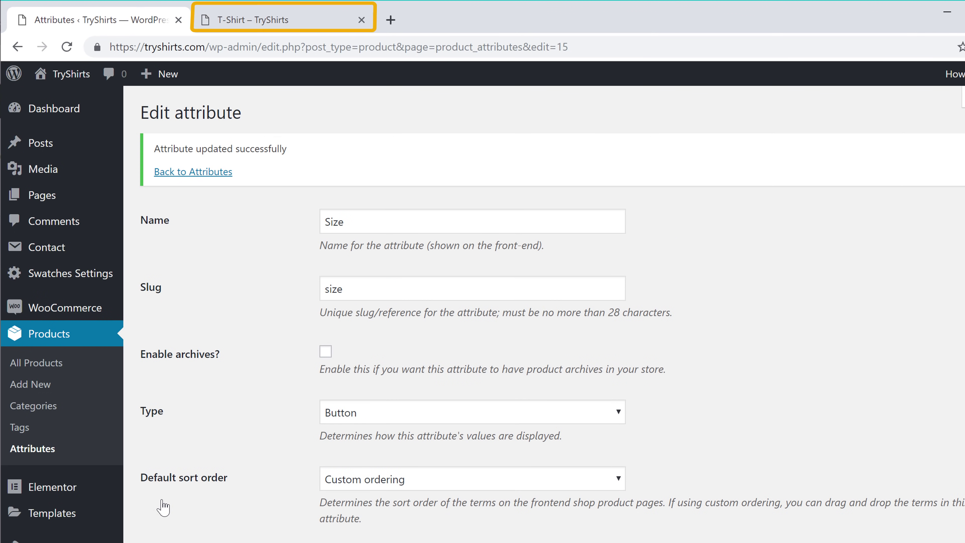
{"action": "left_click", "coordinate": [242, 31]}
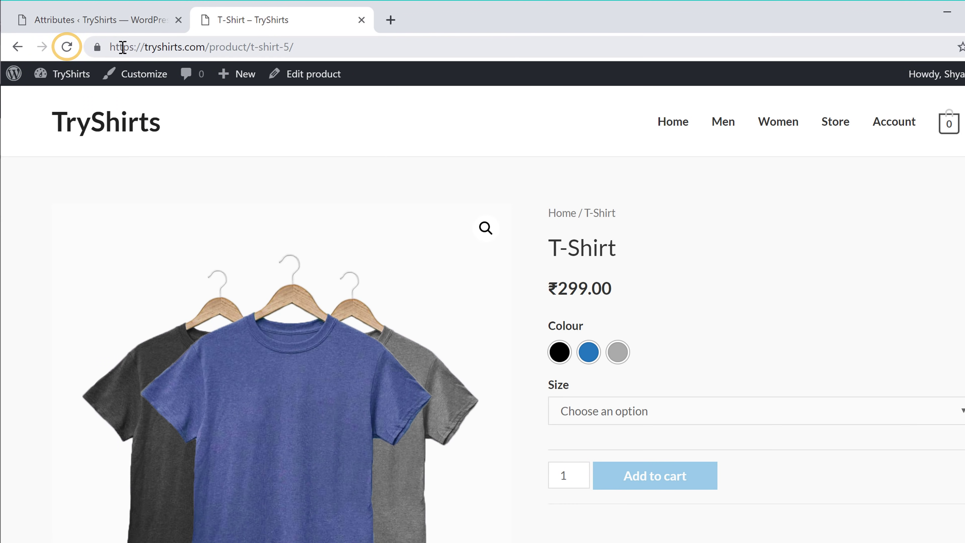
{"action": "left_click", "coordinate": [68, 48]}
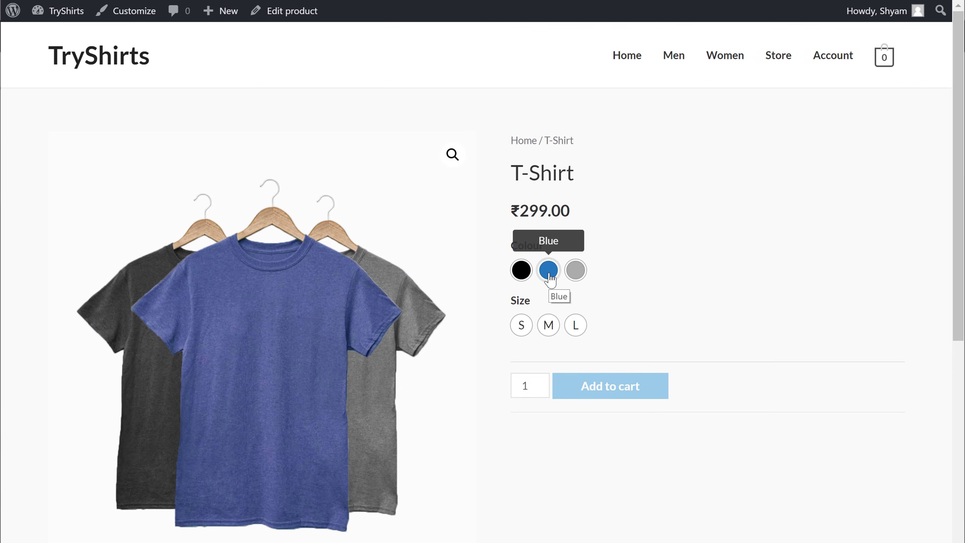
Choose the Blue colour swatch and size M for the T-Shirt and add it to the cart
{"action": "left_click", "coordinate": [550, 273]}
{"action": "left_click", "coordinate": [549, 331]}
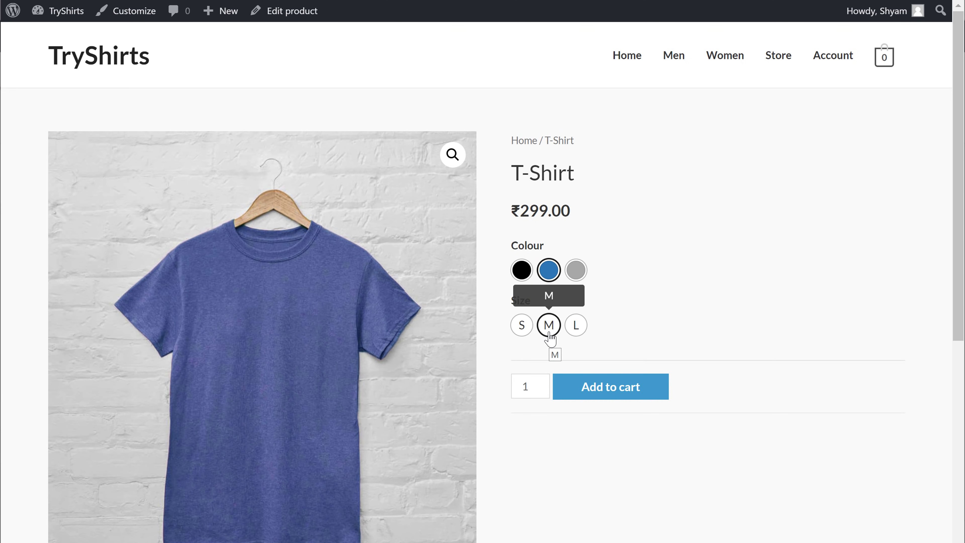
{"action": "left_click", "coordinate": [585, 392]}
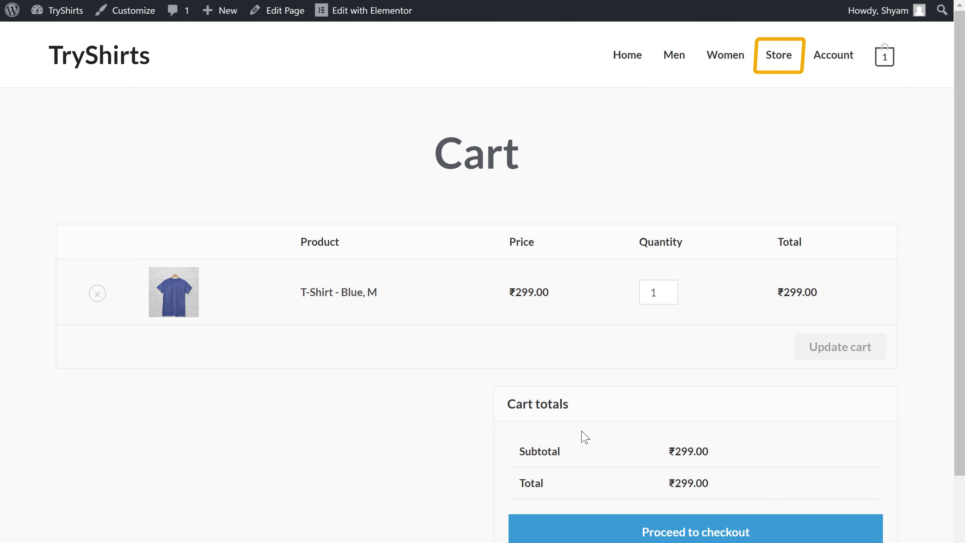
Open the Store page, then on the WooCommerce Variation Swatches demo page add the light blue Logo T-Shirt in size M to the cart
{"action": "left_click", "coordinate": [774, 70]}
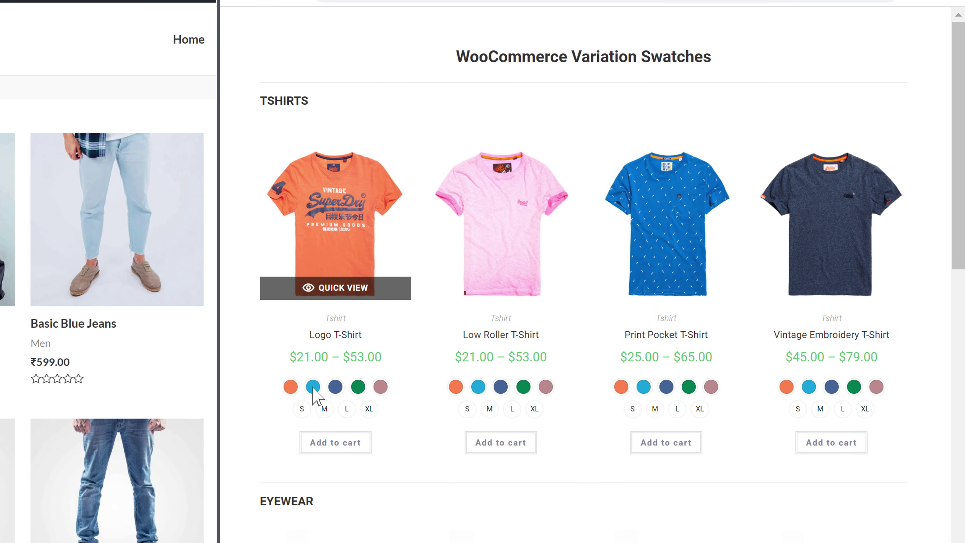
{"action": "left_click", "coordinate": [314, 387]}
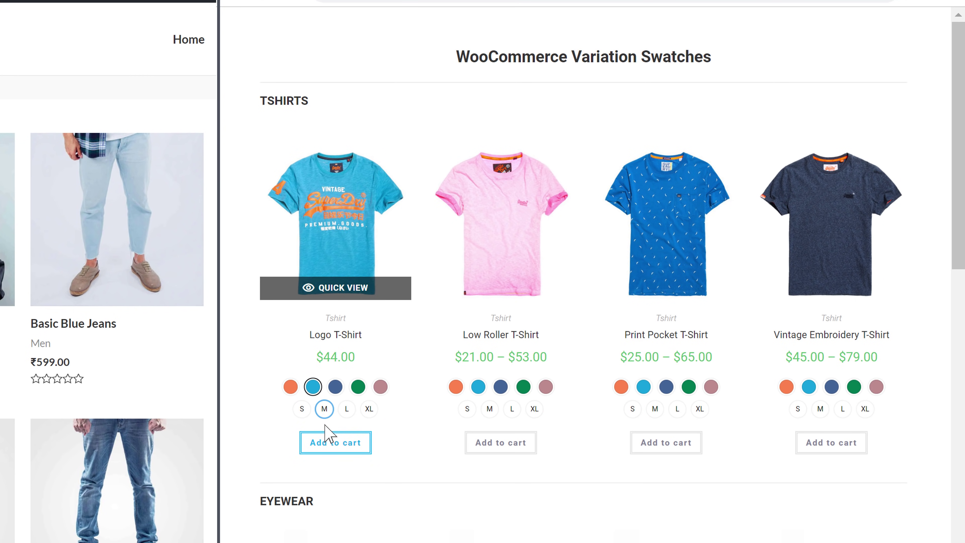
{"action": "left_click", "coordinate": [329, 451]}
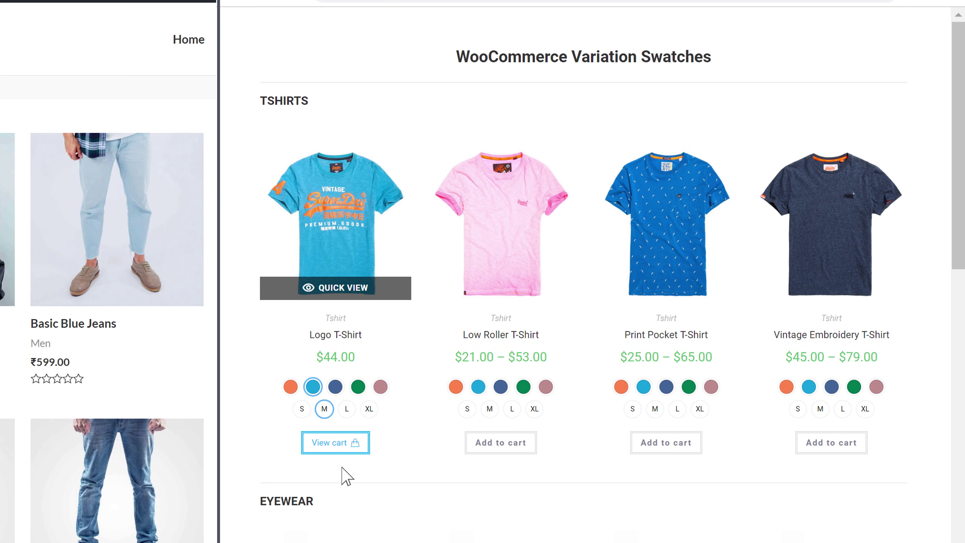